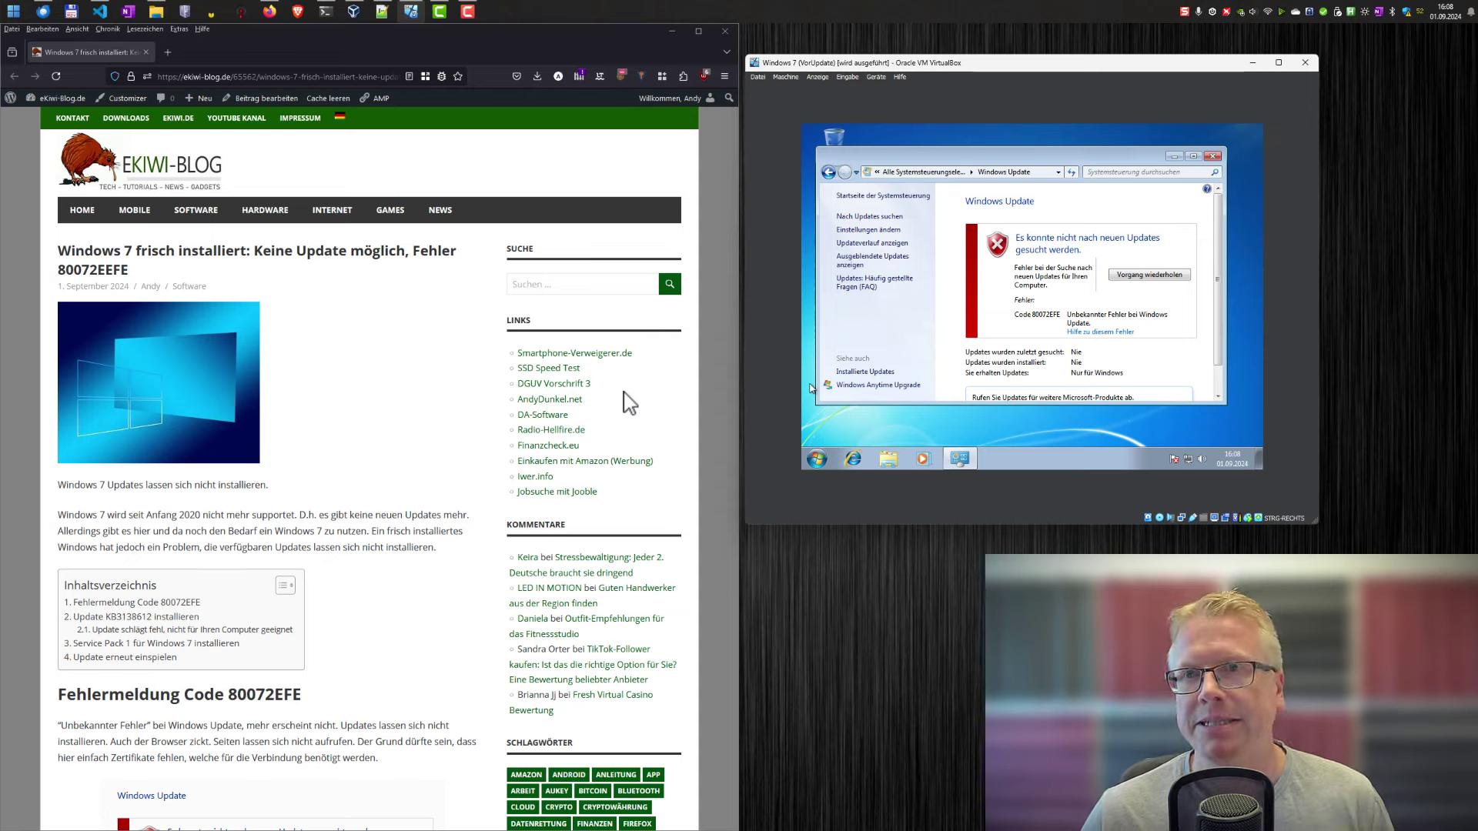
# Start Internet Explorer in the Windows 7 virtual machine, postponing its welcome setup and closing the extra tab
pyautogui.click(454, 334)
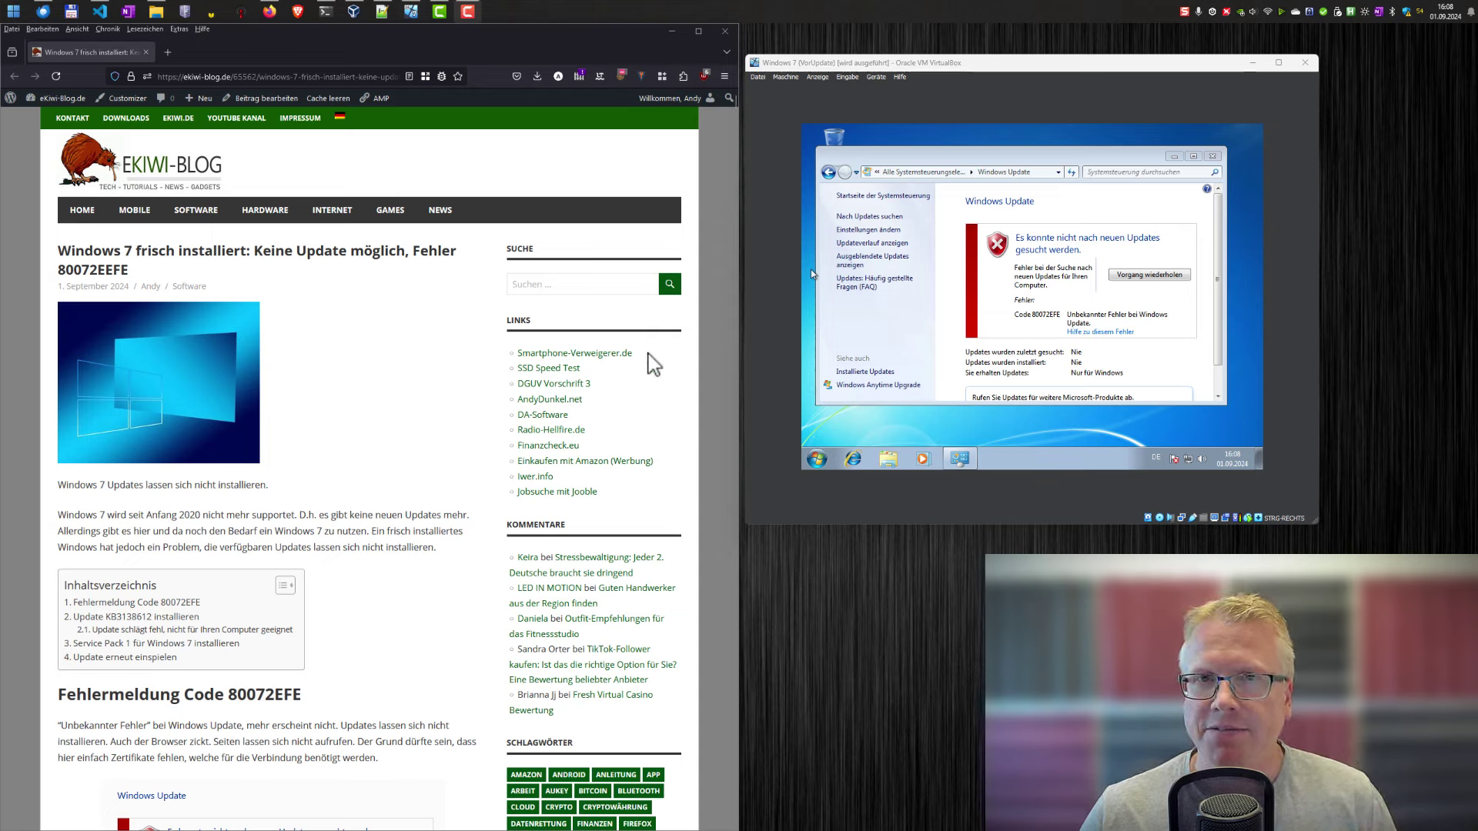
pyautogui.click(857, 463)
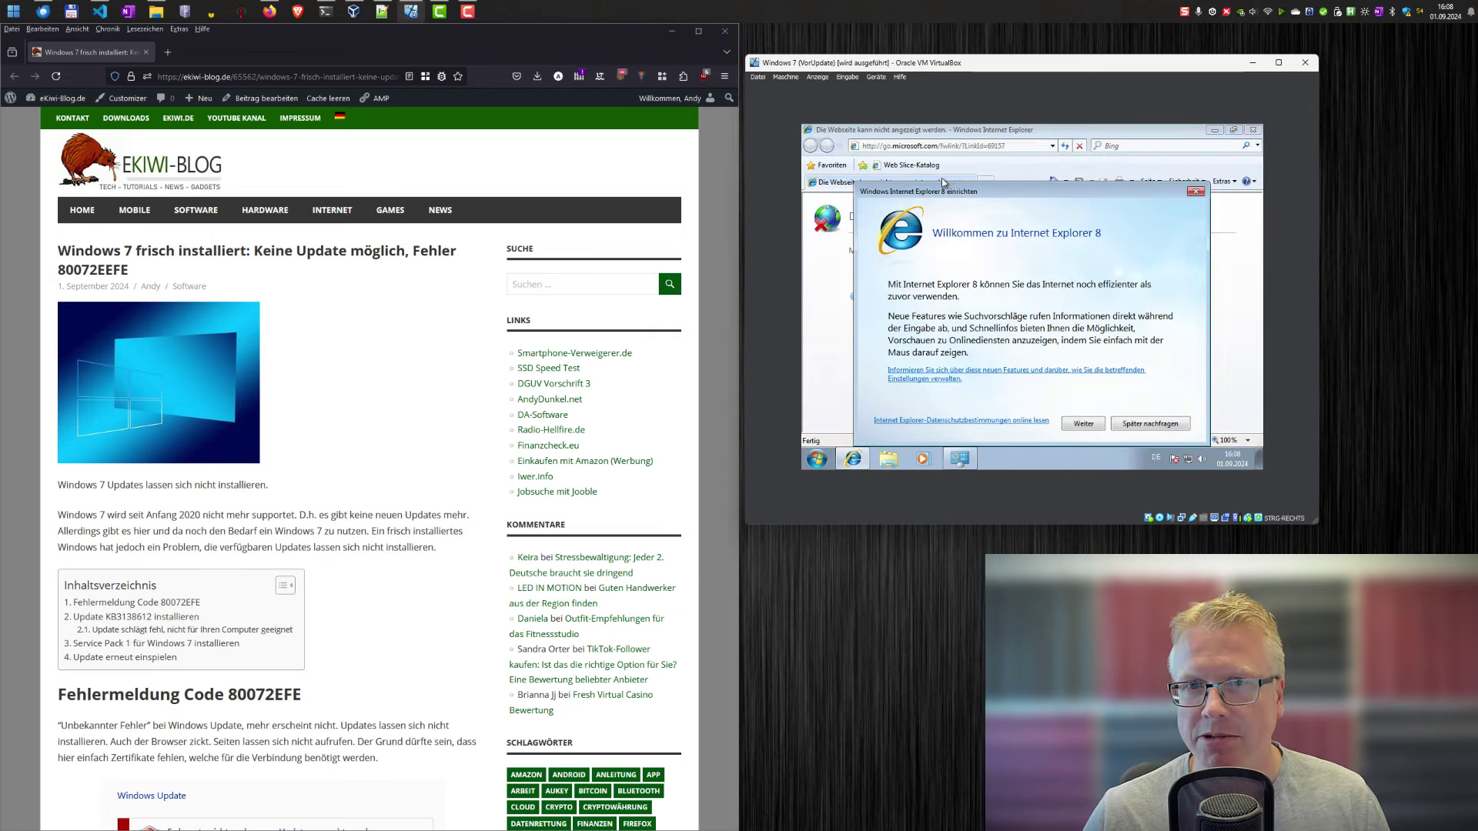
pyautogui.click(1136, 424)
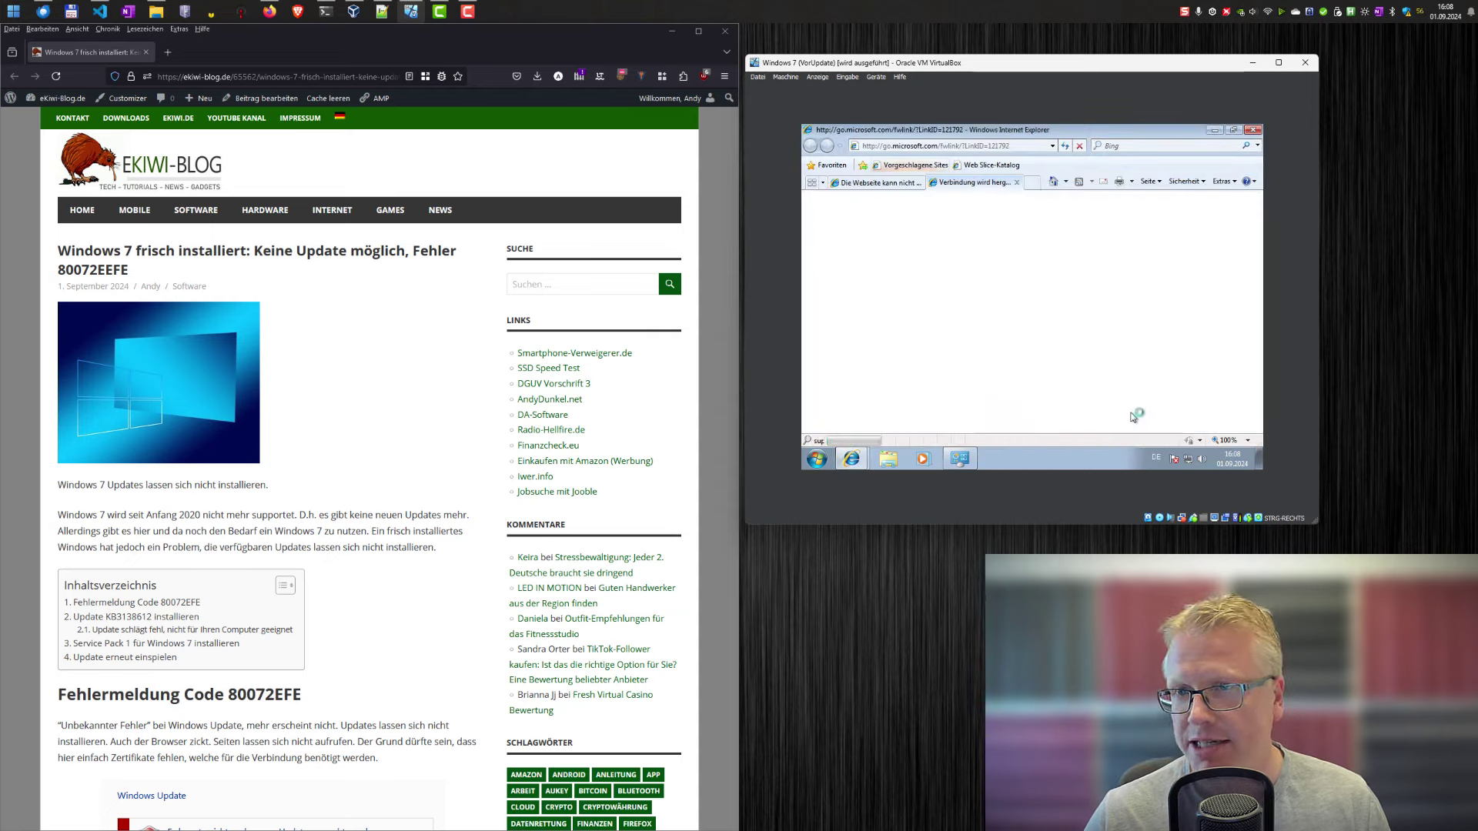
pyautogui.click(1017, 183)
# Try to load ekiwi-blog.de in Internet Explorer and close the browser
pyautogui.click(1008, 147)
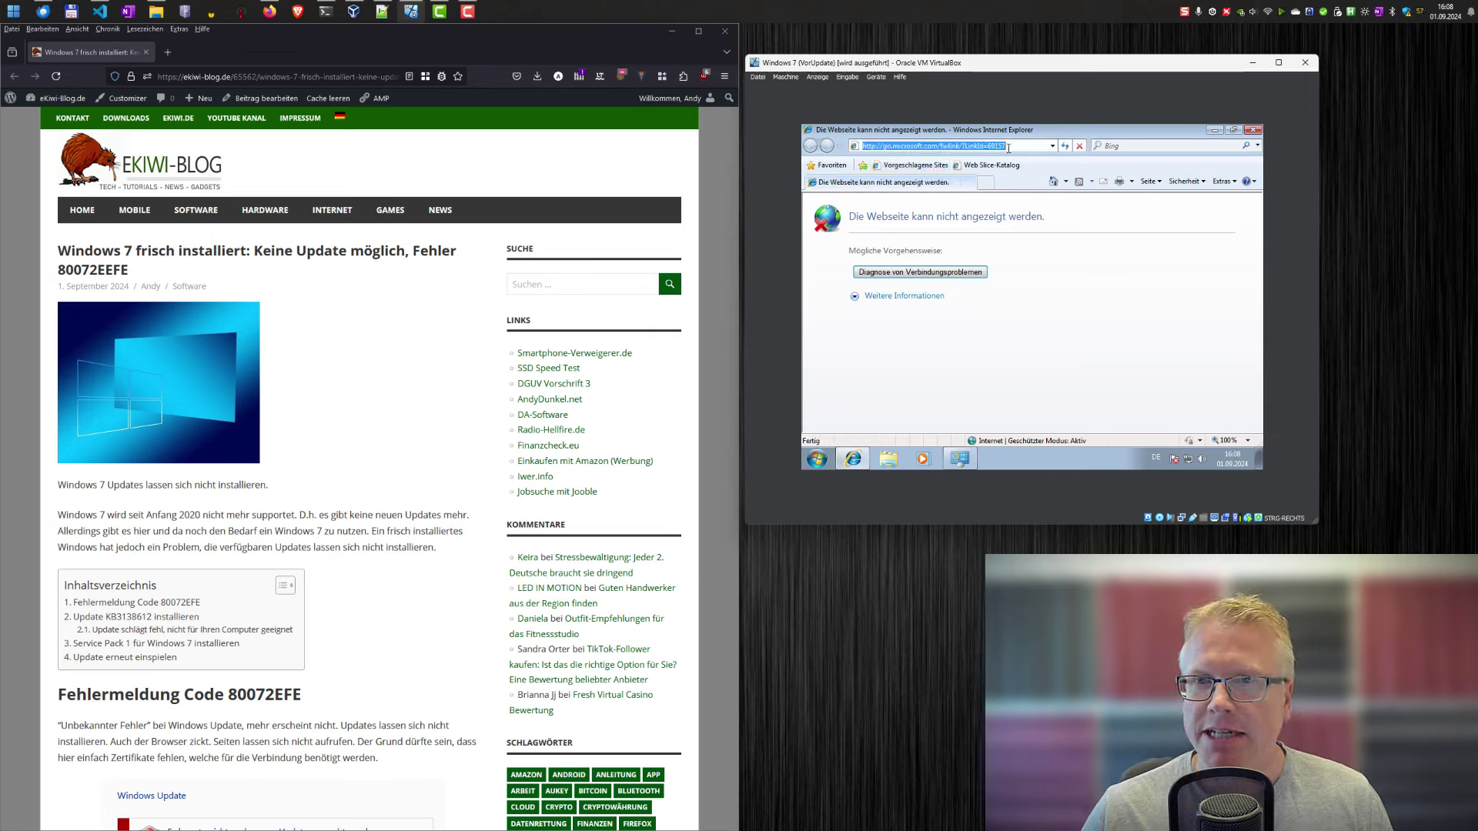
pyautogui.write('ekiwi')
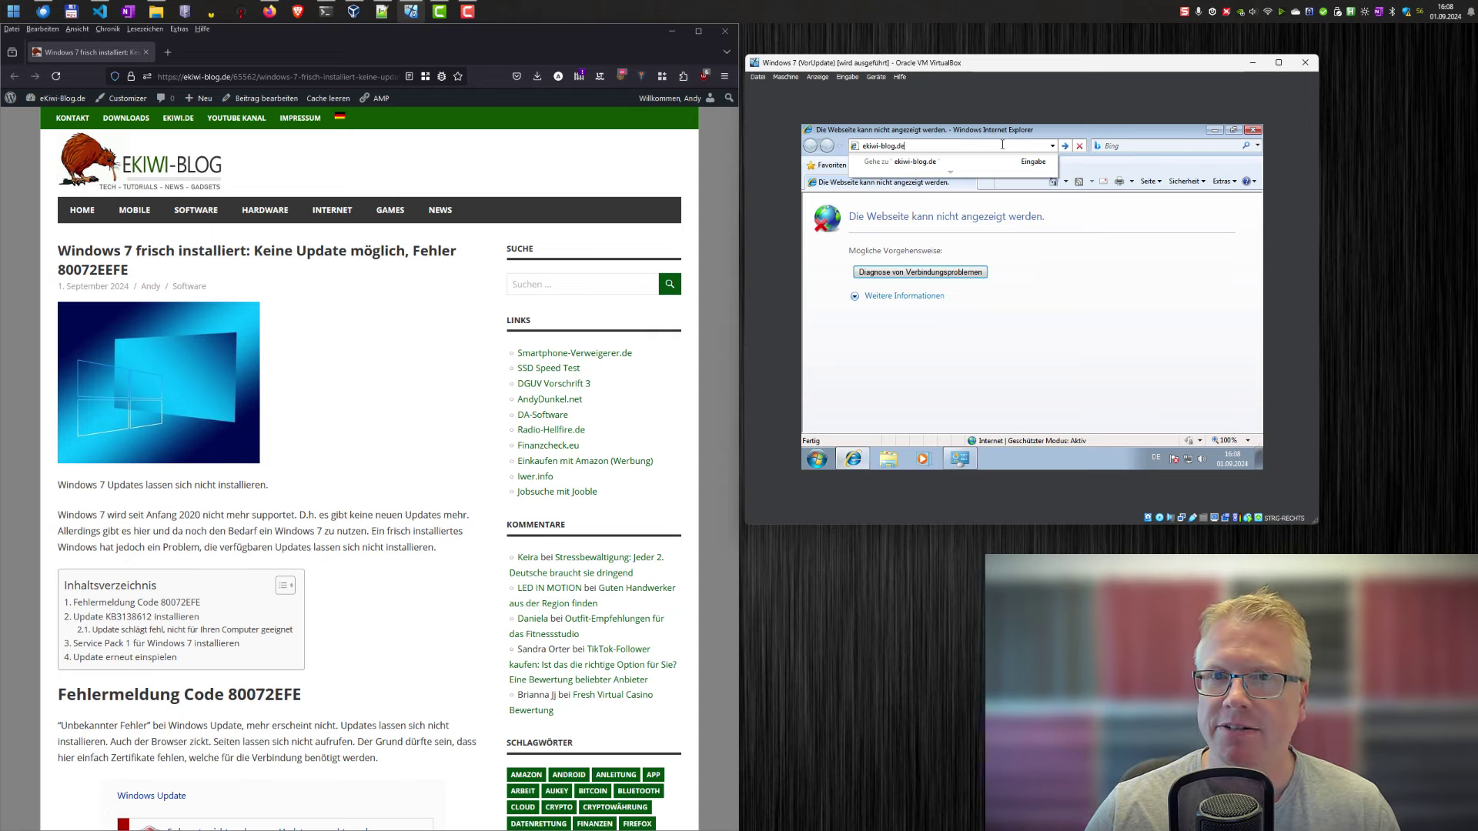
pyautogui.write('-blog.de')
pyautogui.press('Return')
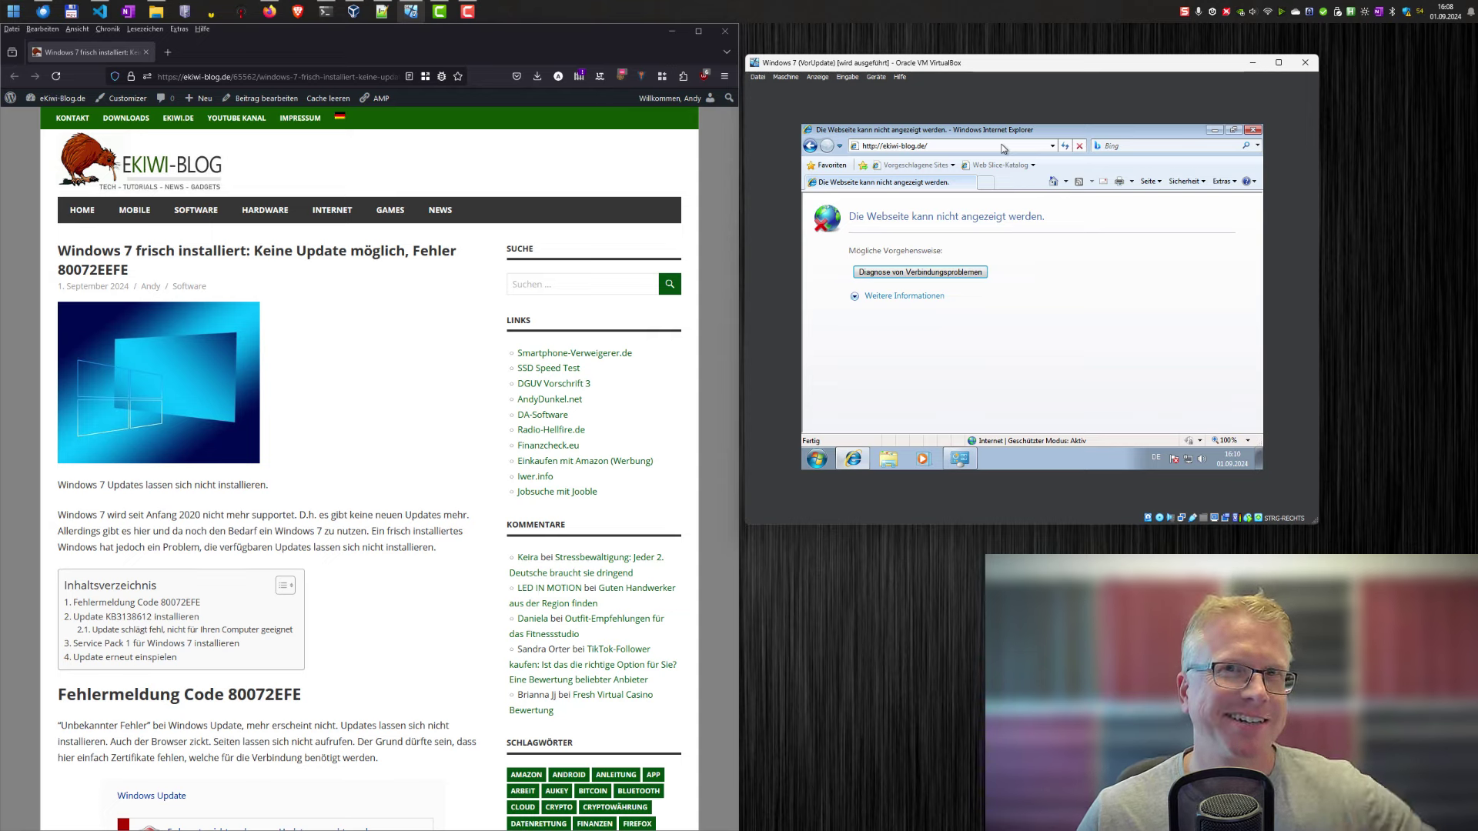
pyautogui.click(1253, 131)
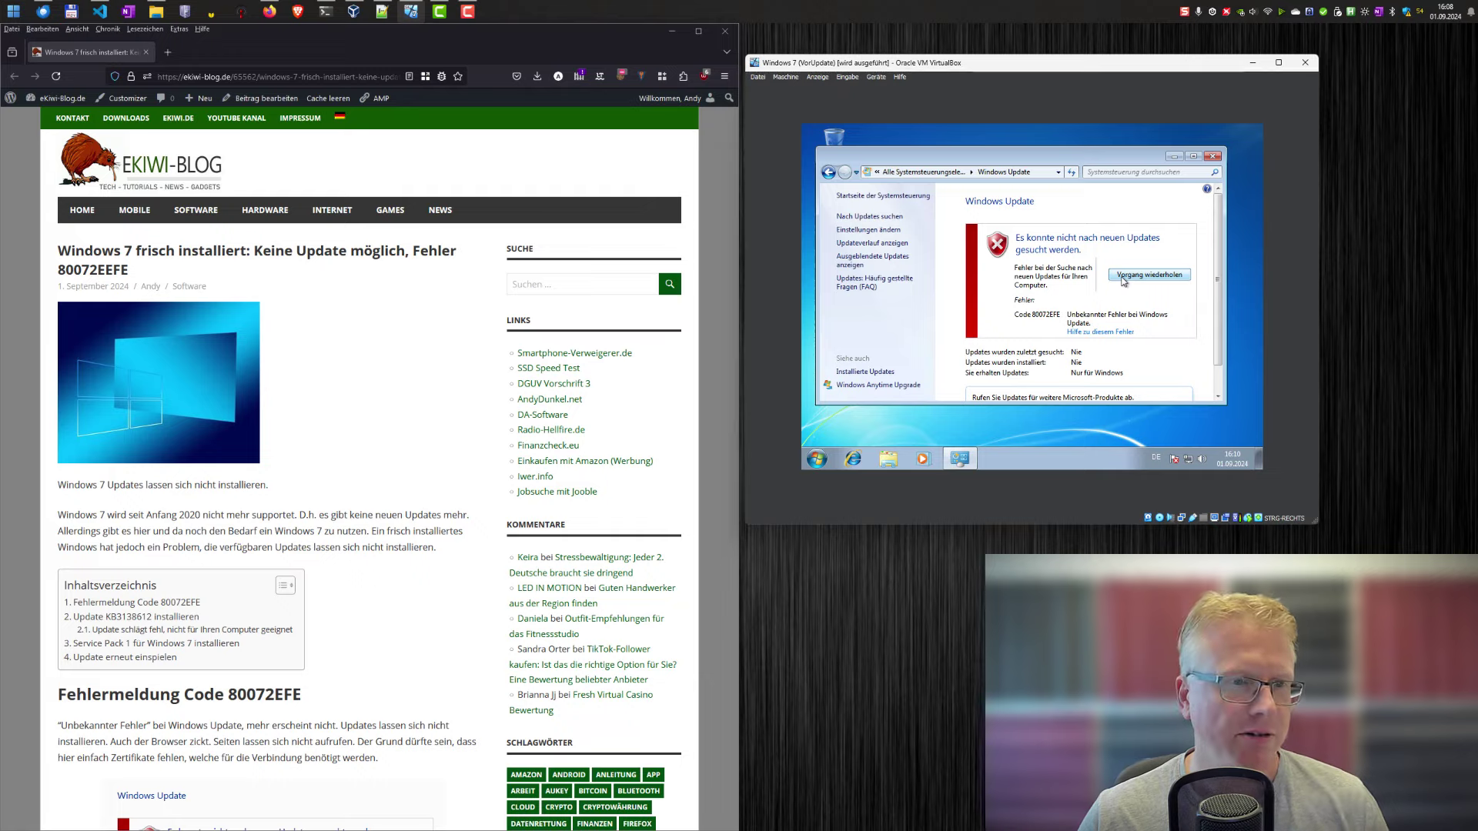
# Open the Microsoft Update Catalog page for KB3138612 from the link in the host browser's blog article
pyautogui.click(323, 380)
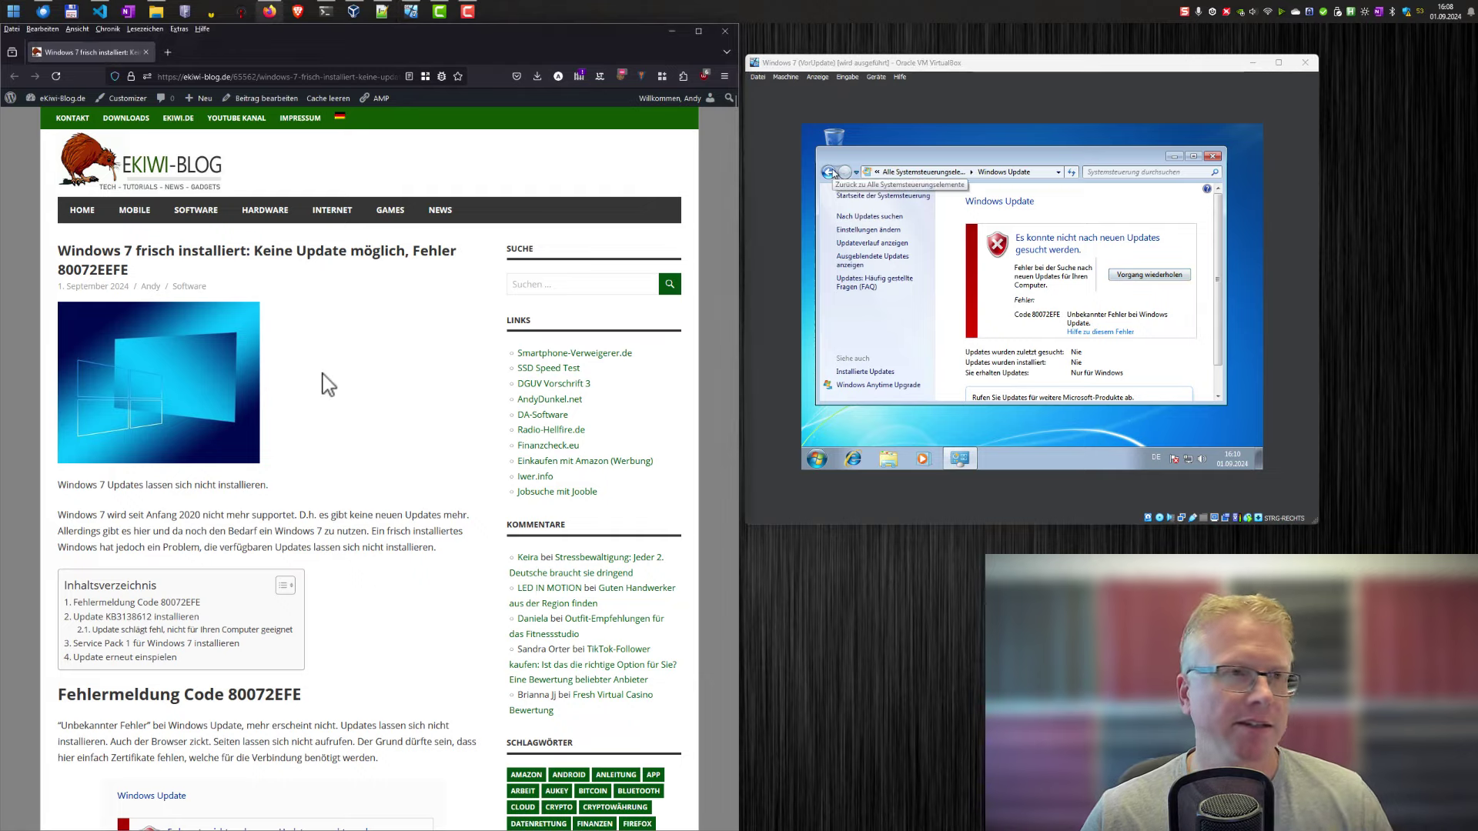
pyautogui.scroll(-7, 328, 382)
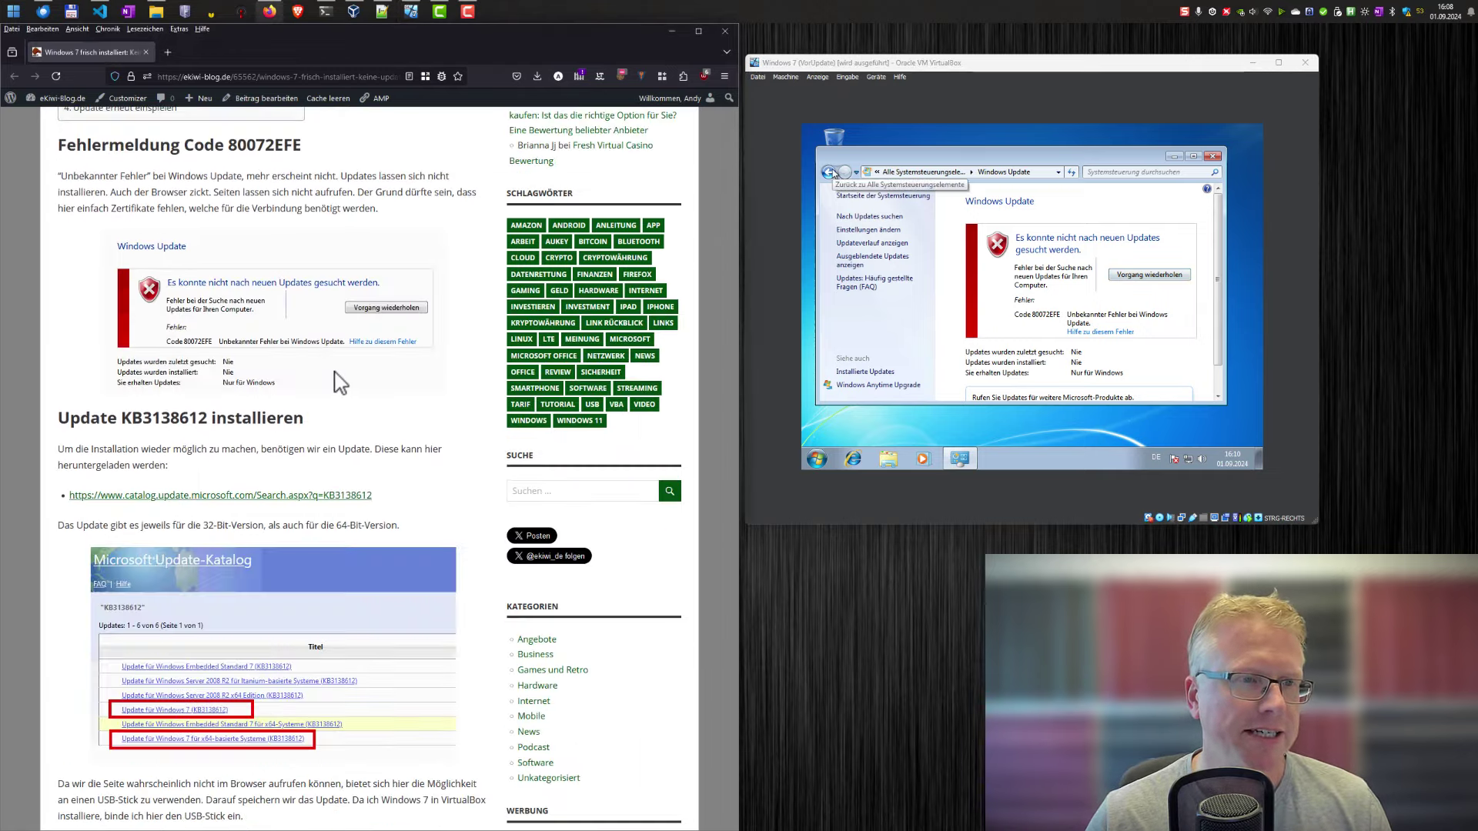
pyautogui.scroll(-3, 339, 381)
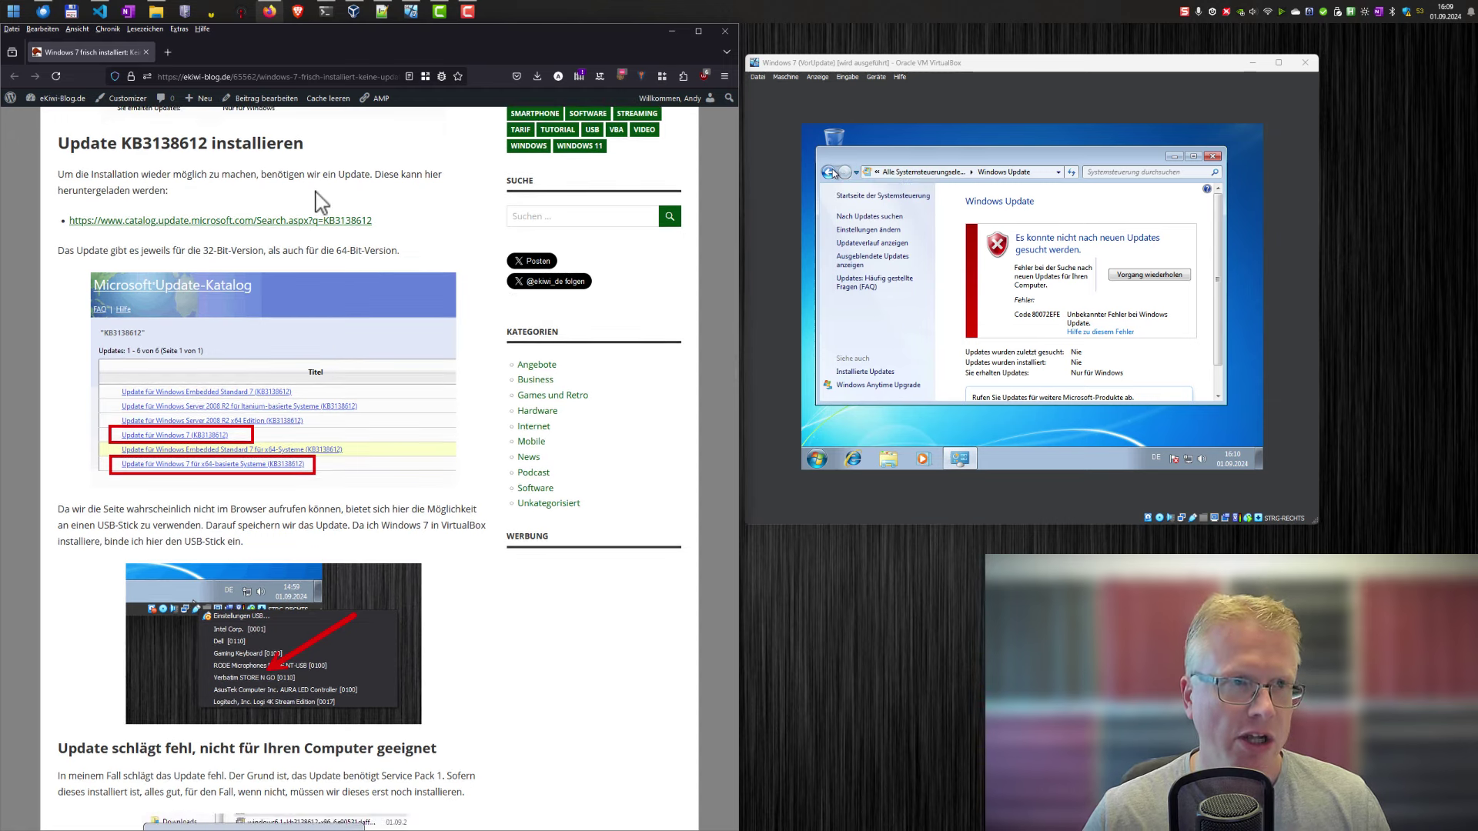
pyautogui.doubleClick(153, 143)
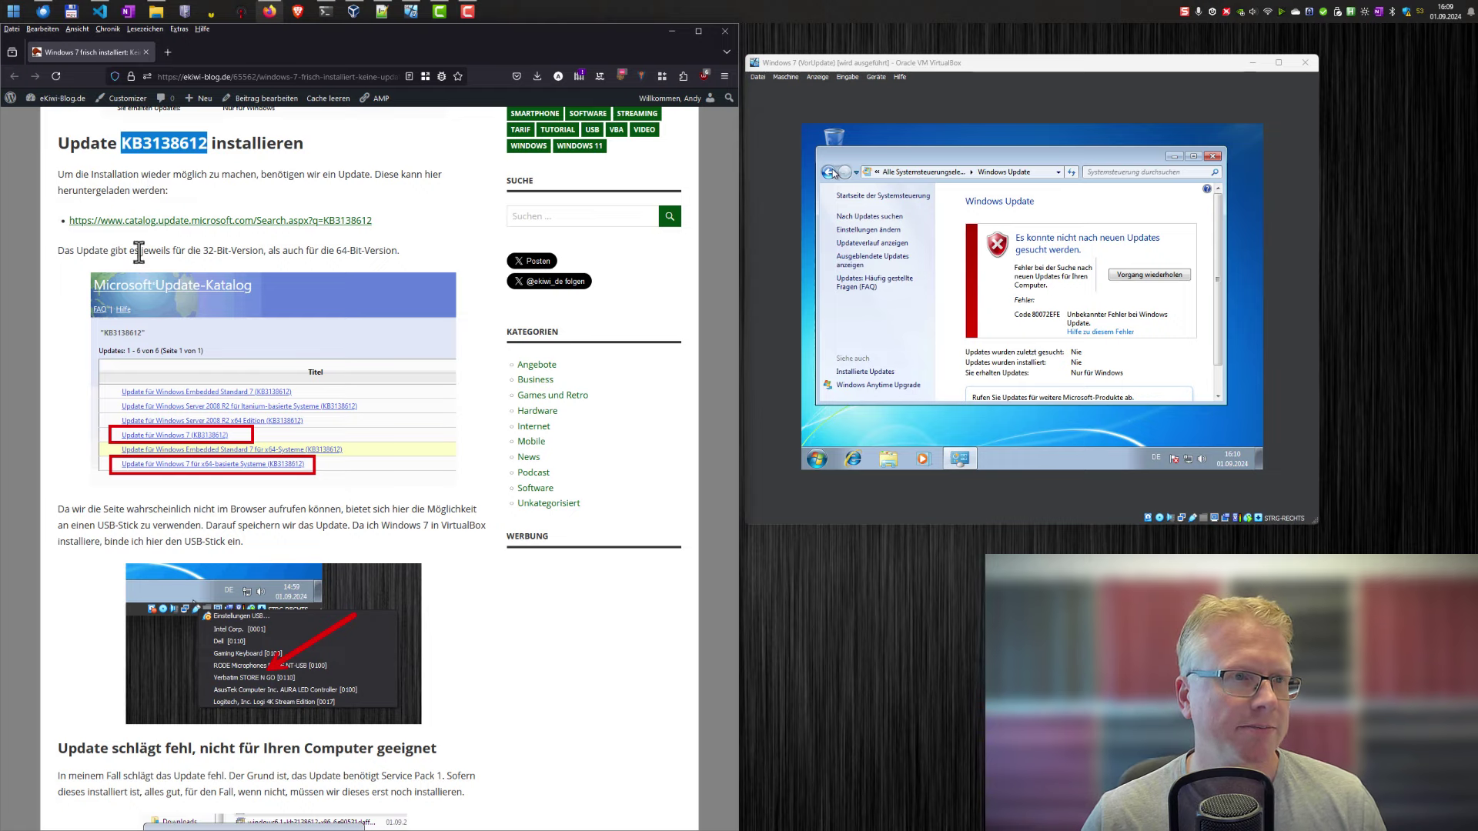
pyautogui.click(189, 223)
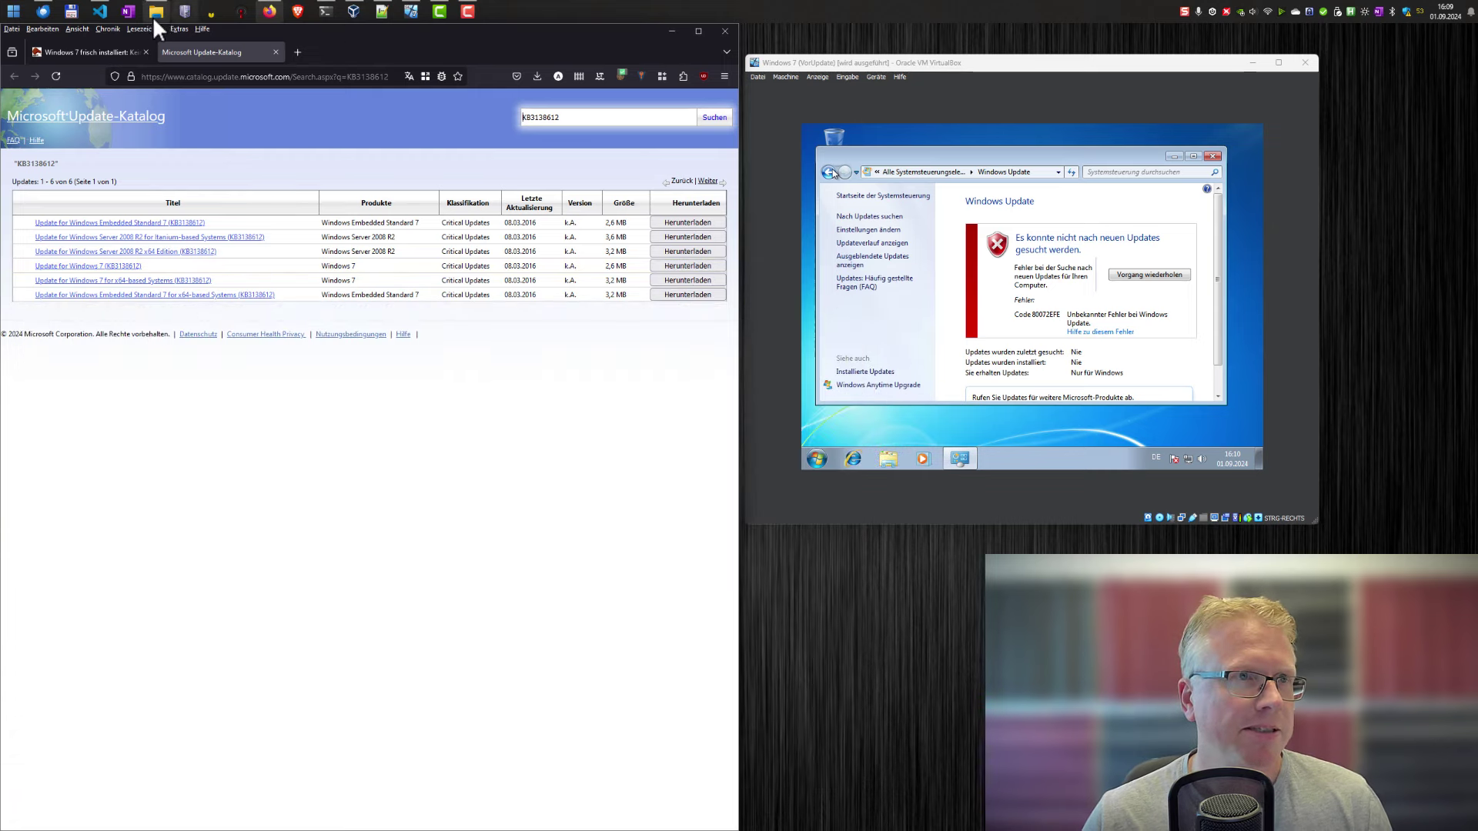
# Check the USB drive VOLUME (D:) on the host for the x64 and x86 KB3138612 update files
pyautogui.click(156, 13)
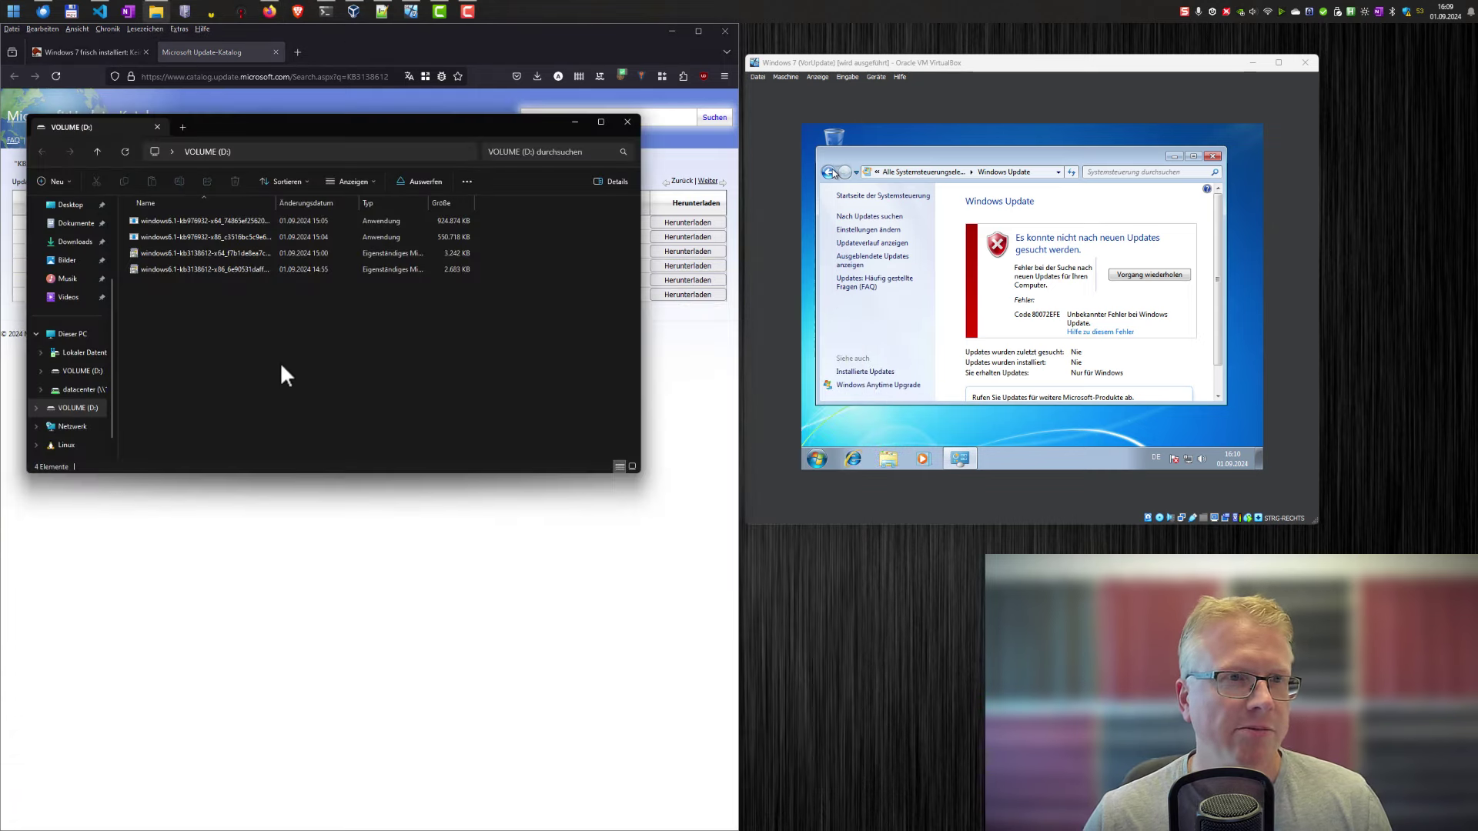
pyautogui.click(199, 252)
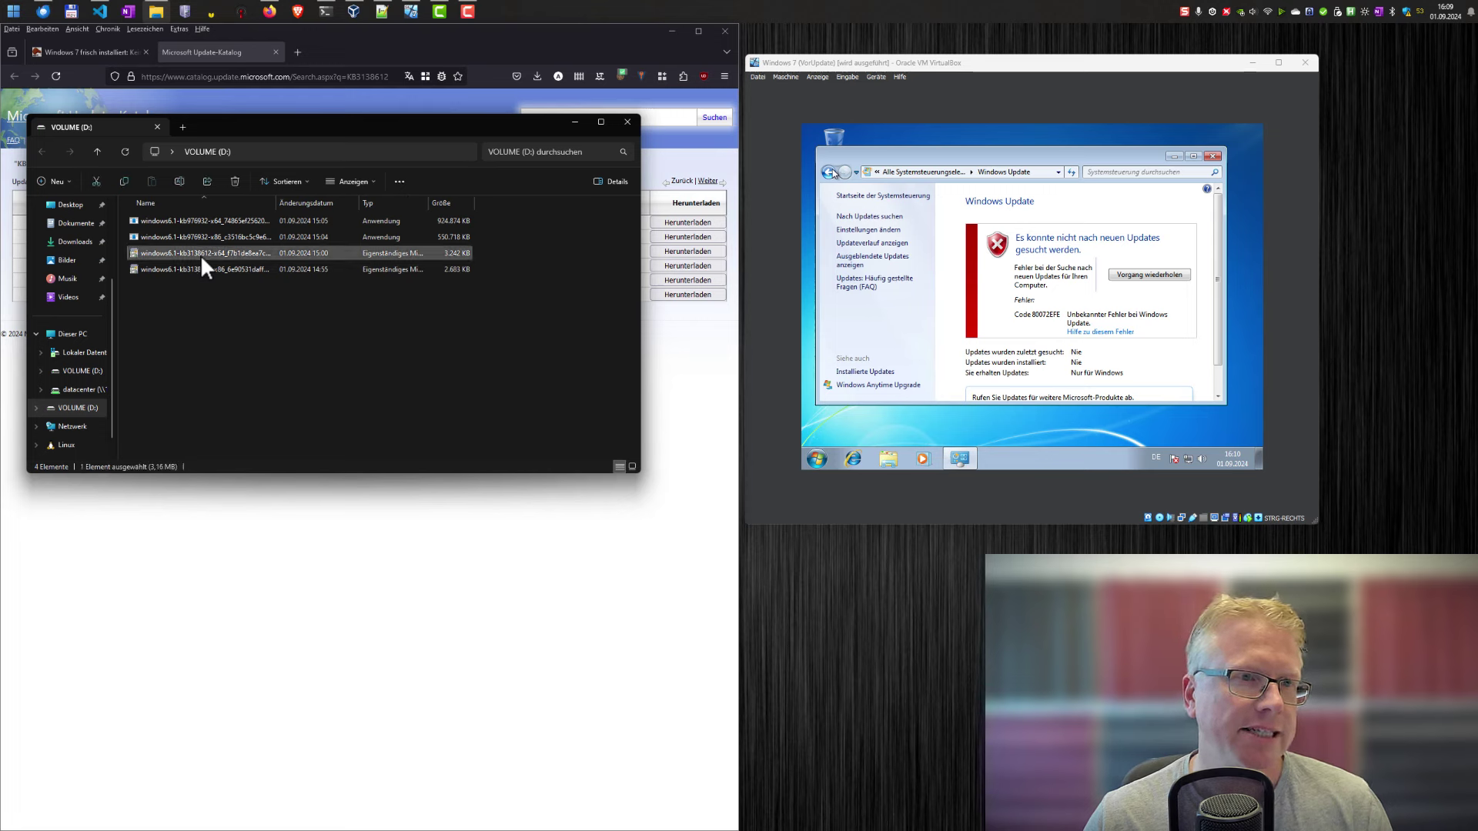
pyautogui.hotkey('shift', 'Down')
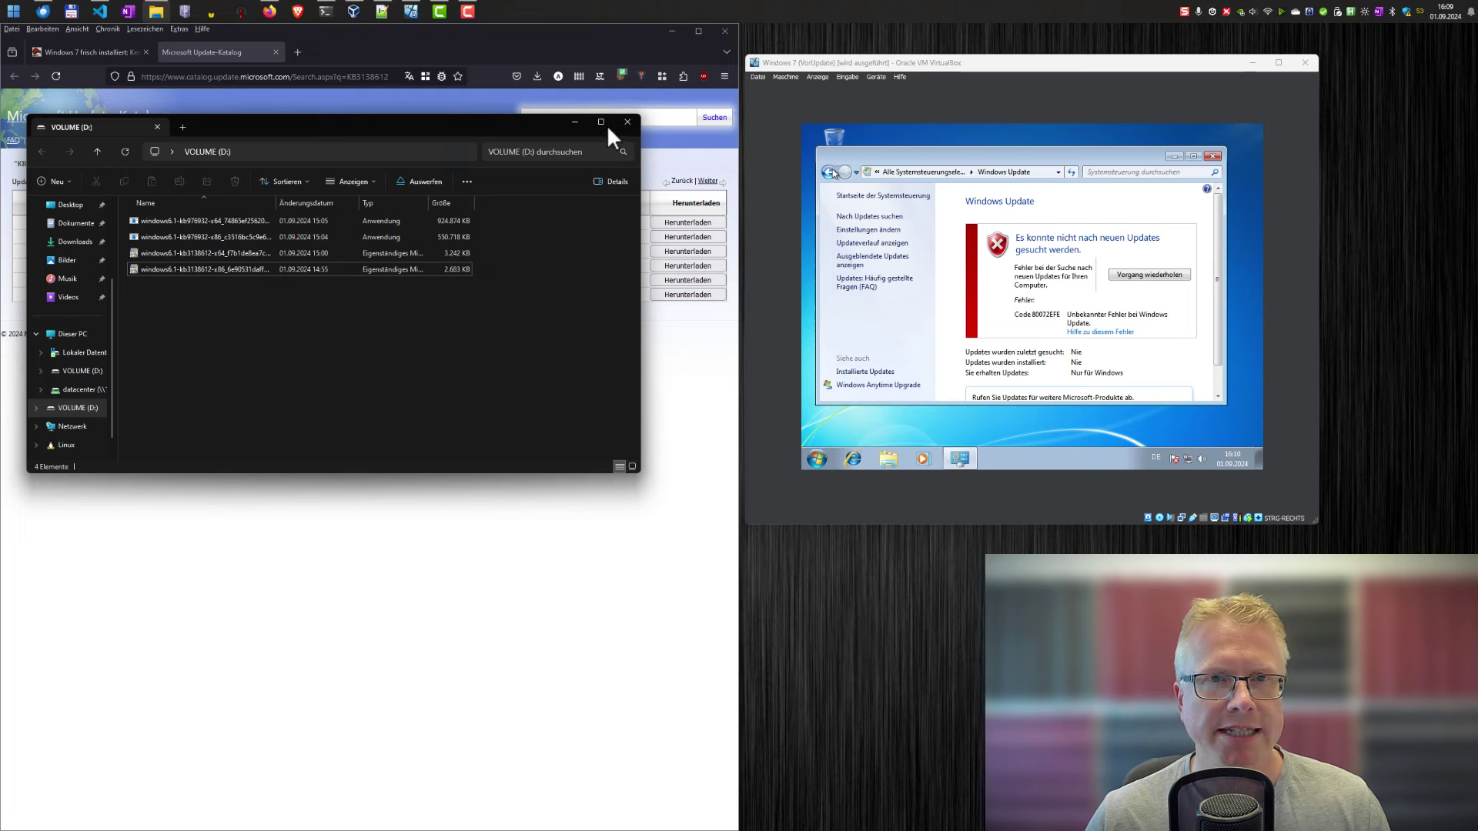
pyautogui.click(628, 122)
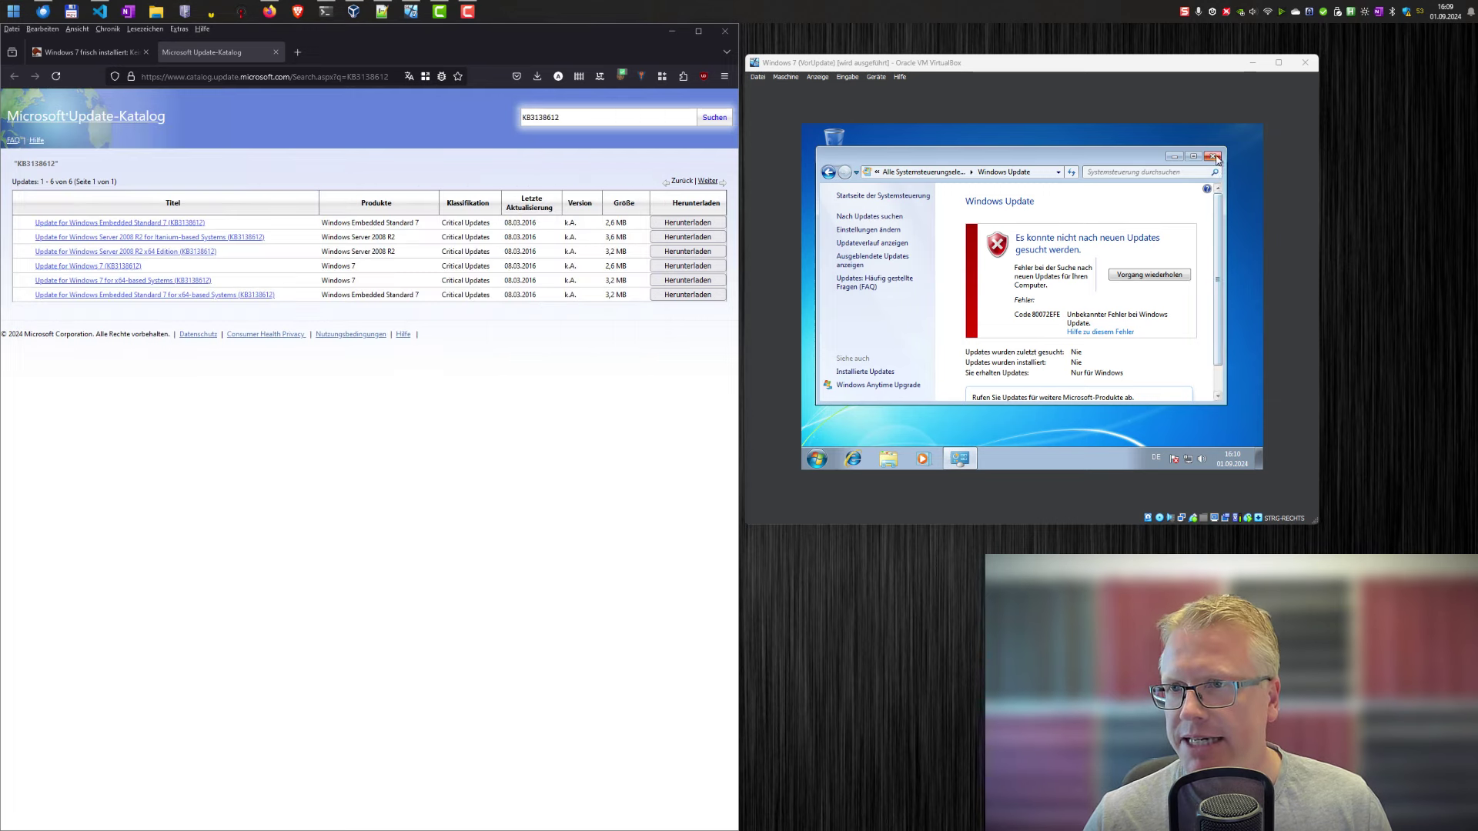
# Close the Windows Update window and connect the USB stick to the Windows 7 virtual machine
pyautogui.click(1214, 156)
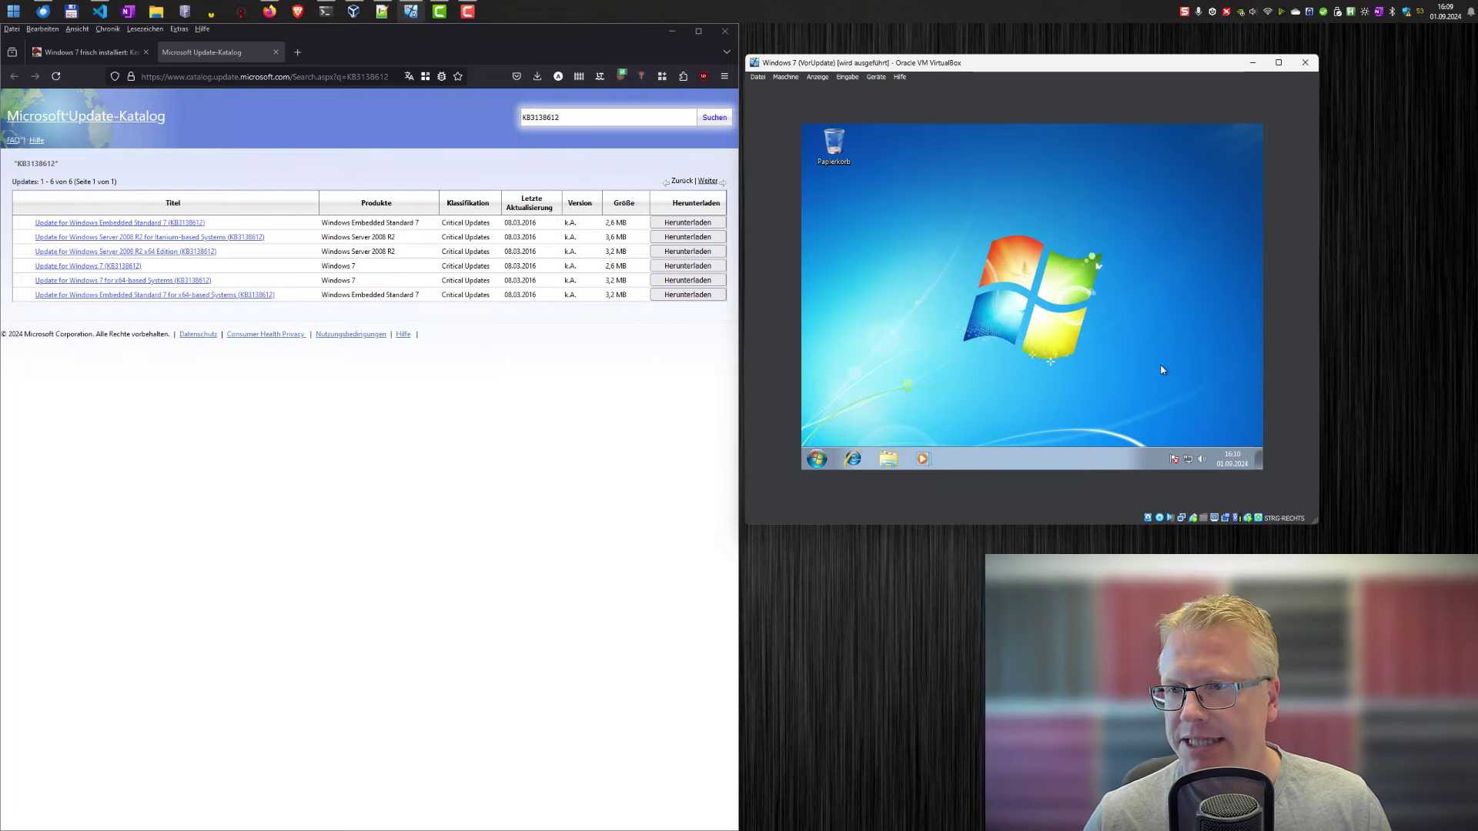
pyautogui.rightClick(1192, 517)
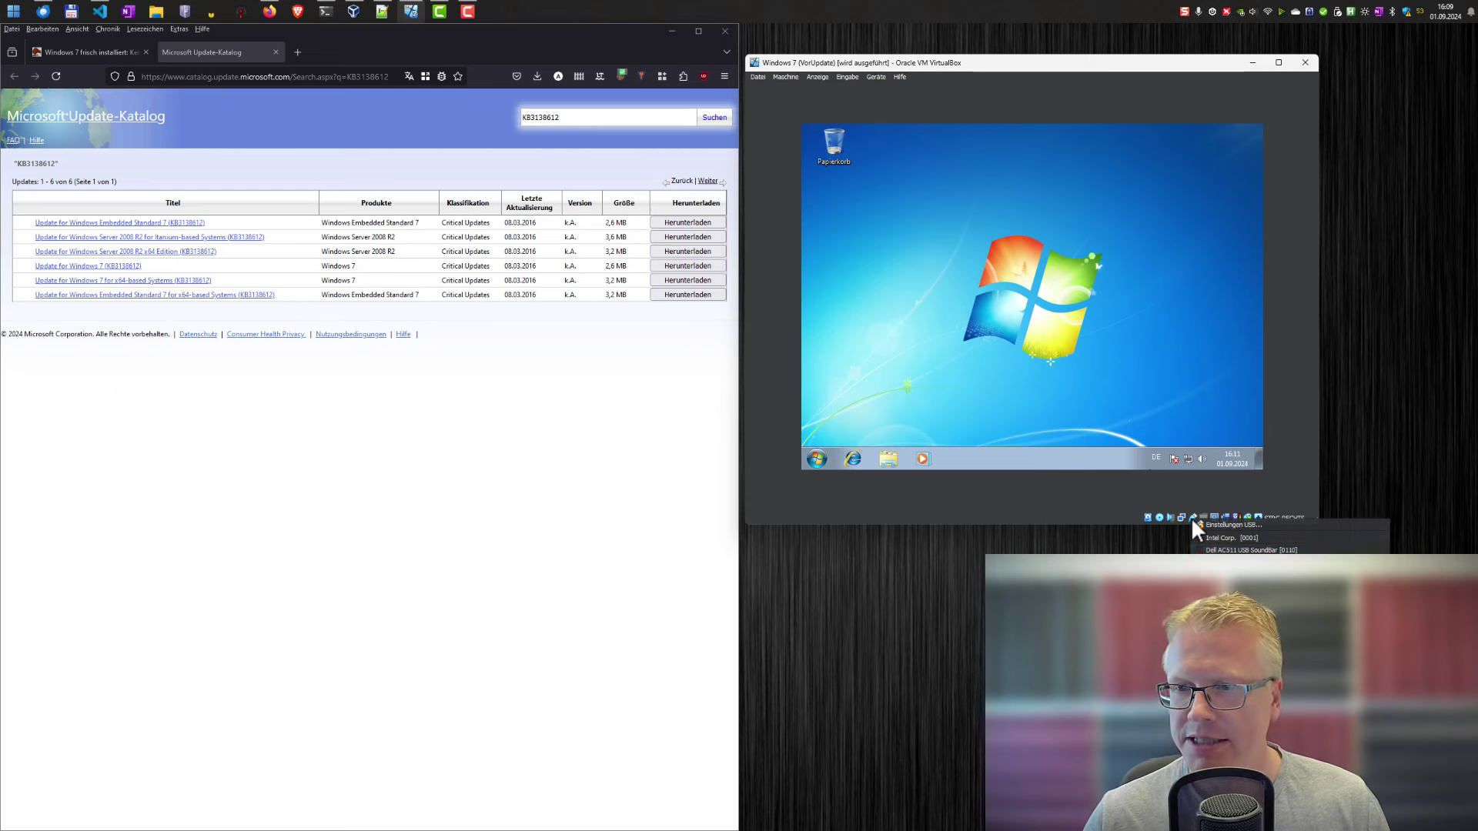
pyautogui.press('Escape')
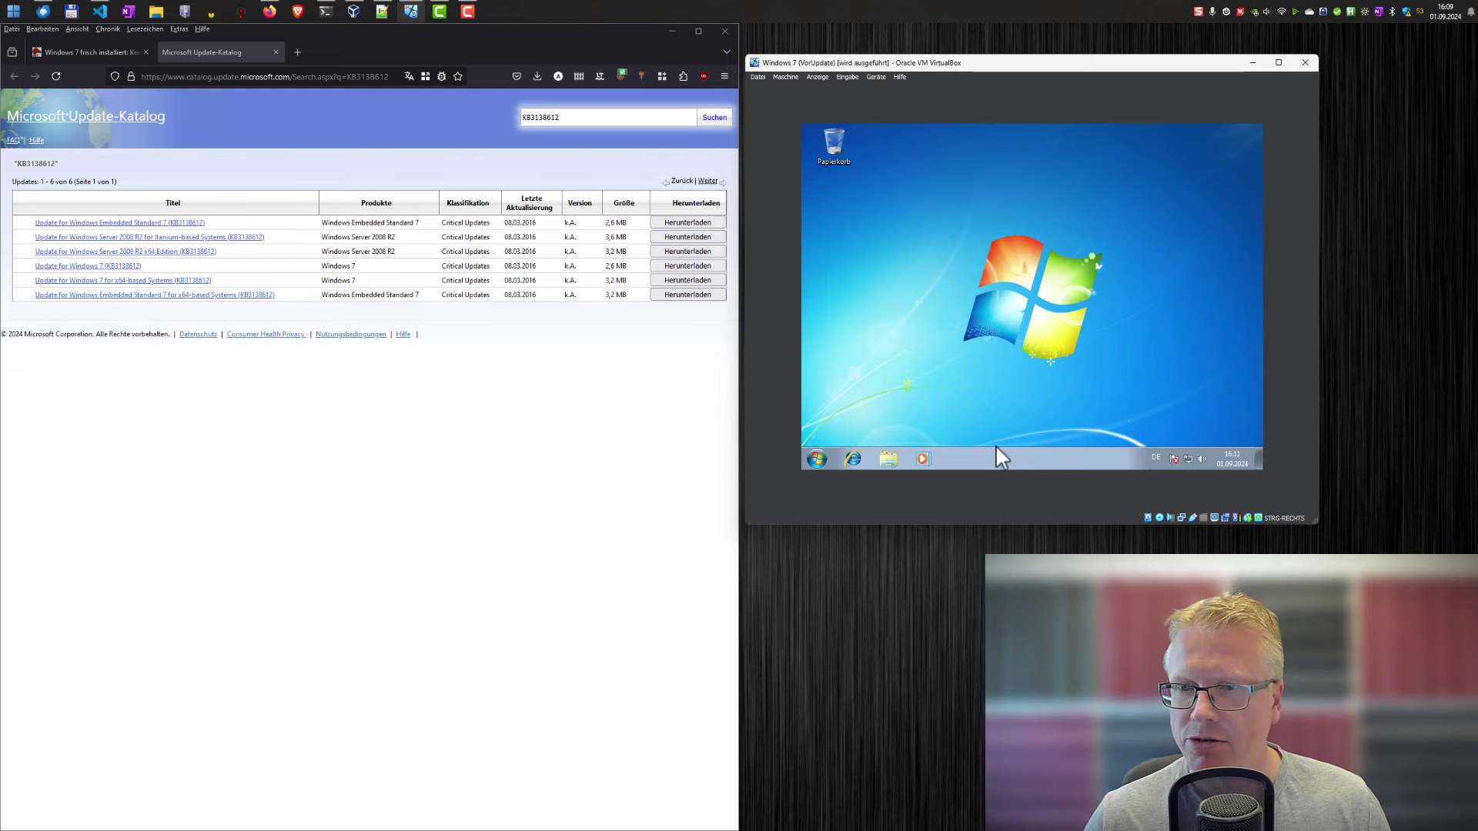
pyautogui.click(276, 52)
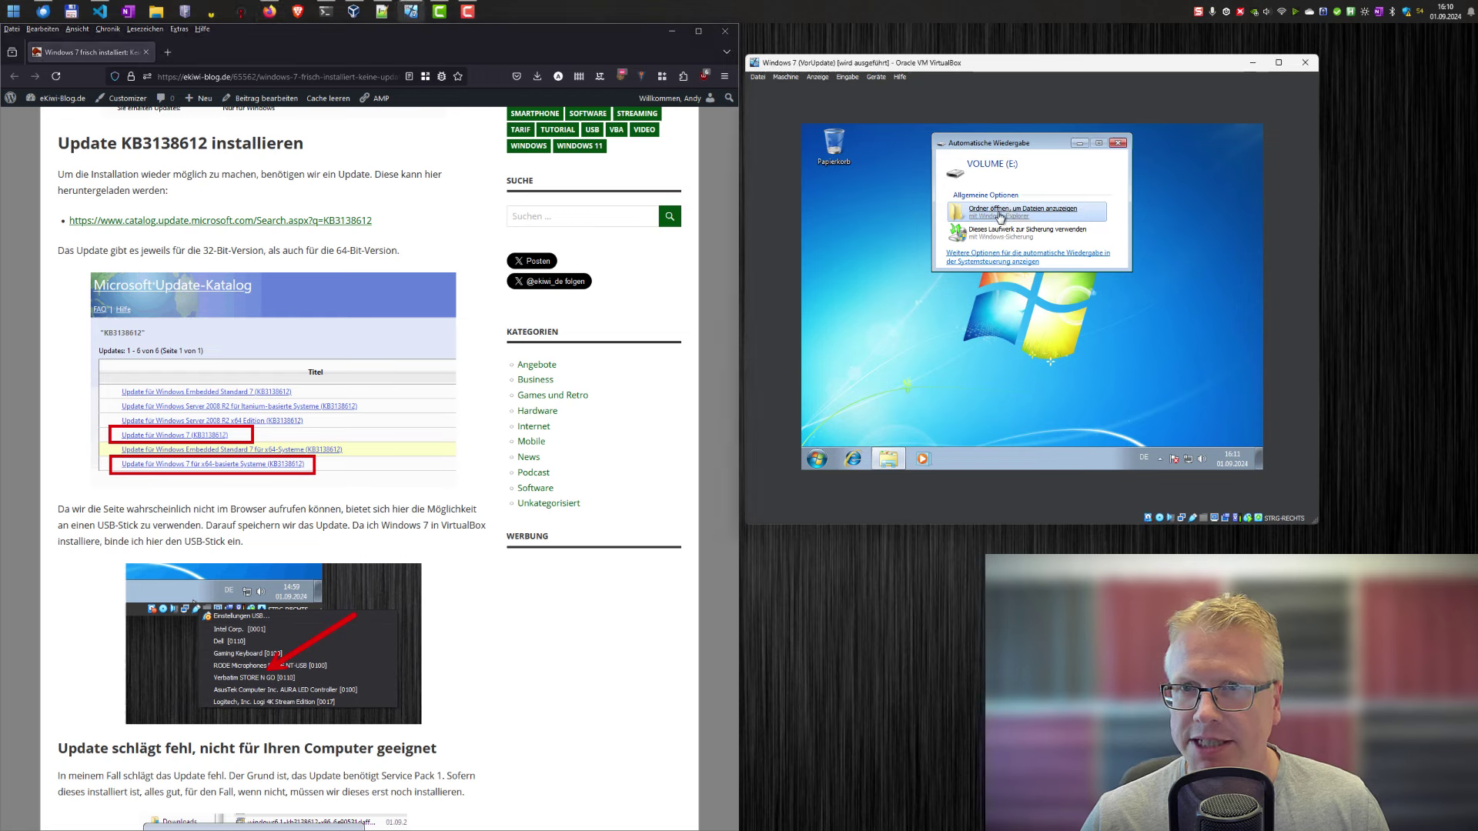
# Open the VOLUME (E:) folder in the virtual machine and try to install the x64 KB3138612 update
pyautogui.click(1000, 212)
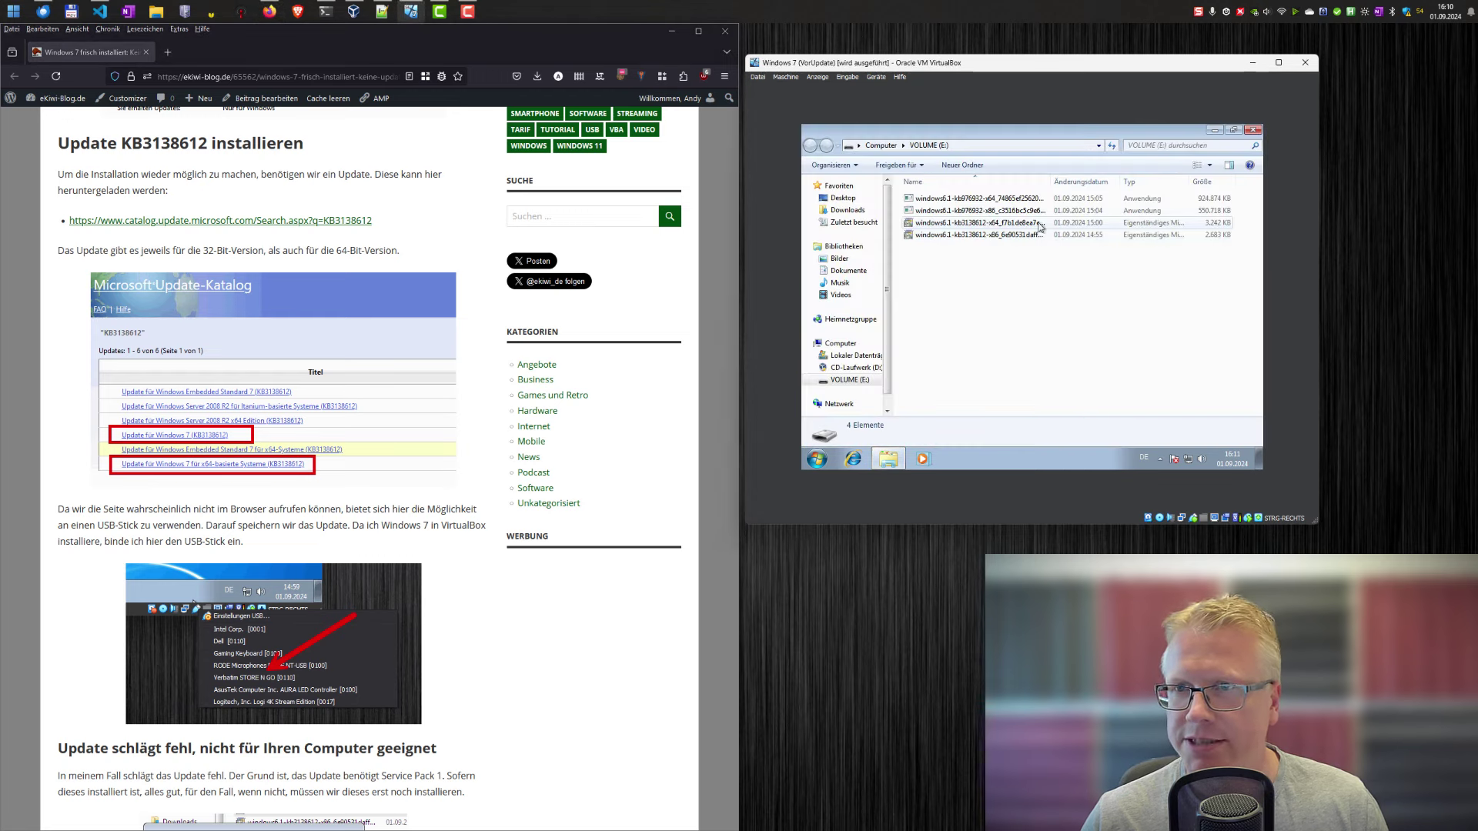
pyautogui.doubleClick(981, 223)
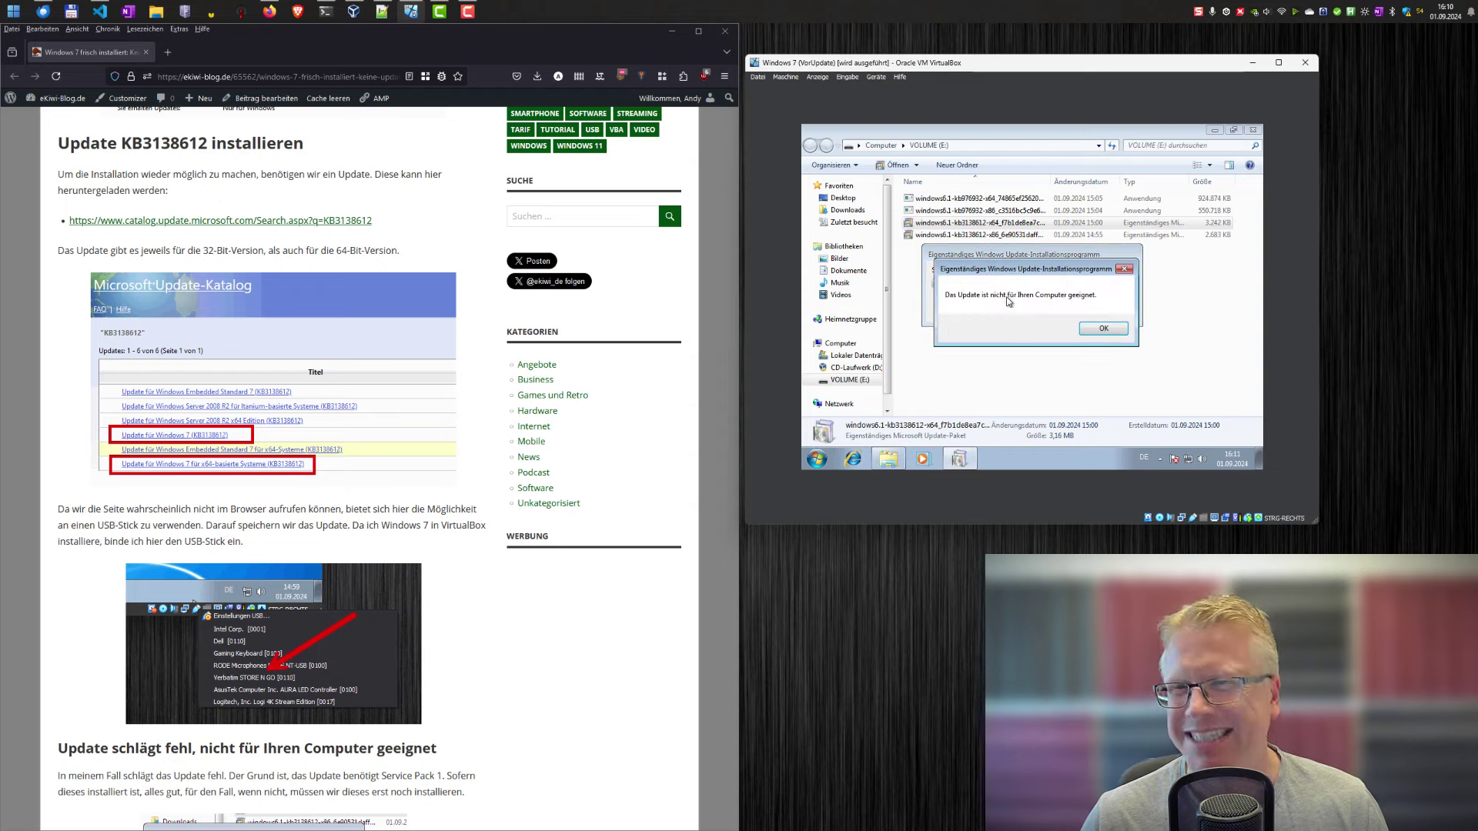
pyautogui.click(1102, 329)
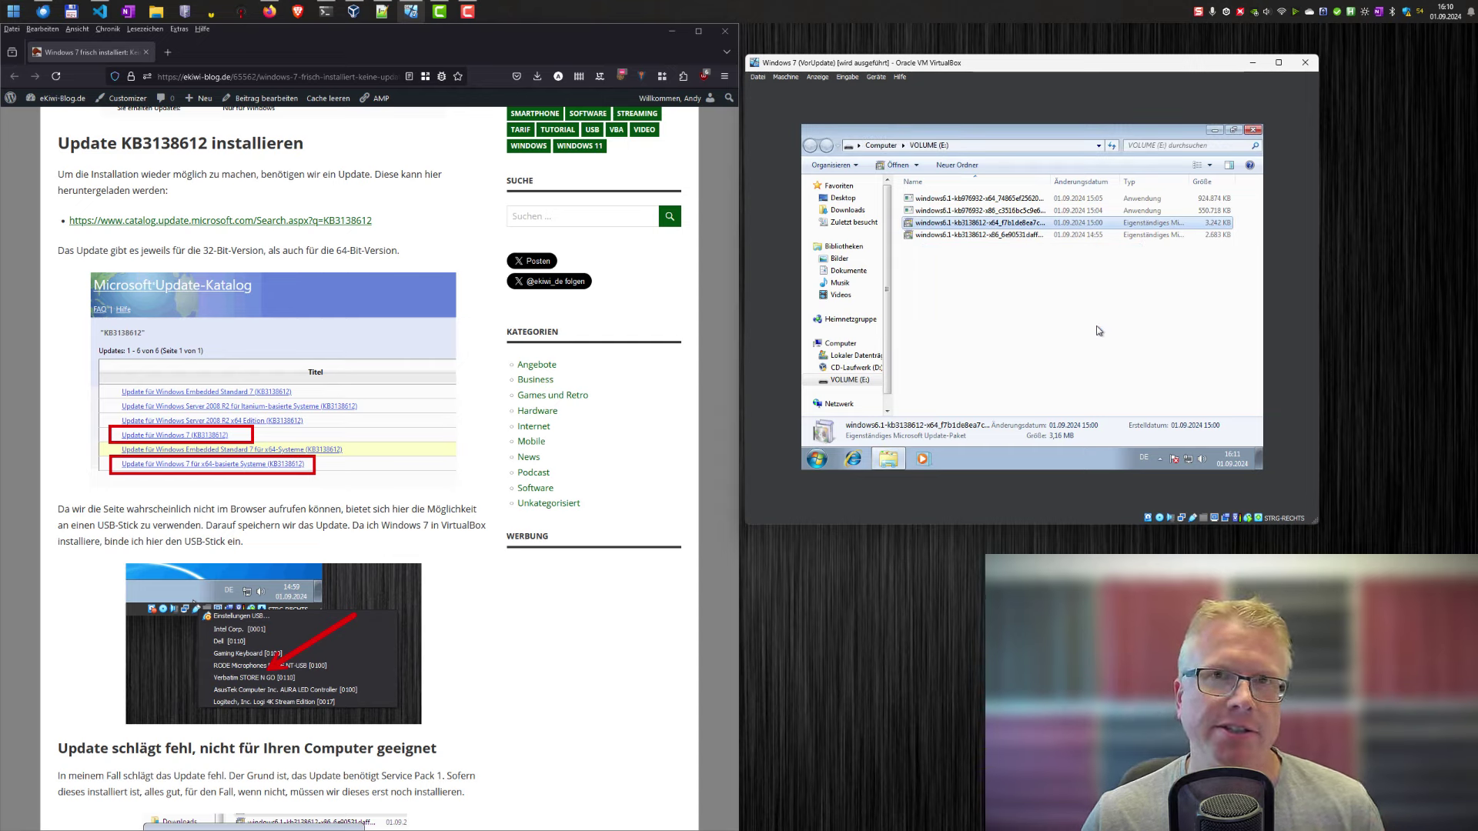
# Check the installed Windows version and build in the virtual machine with winver
pyautogui.click(818, 459)
pyautogui.write('winver')
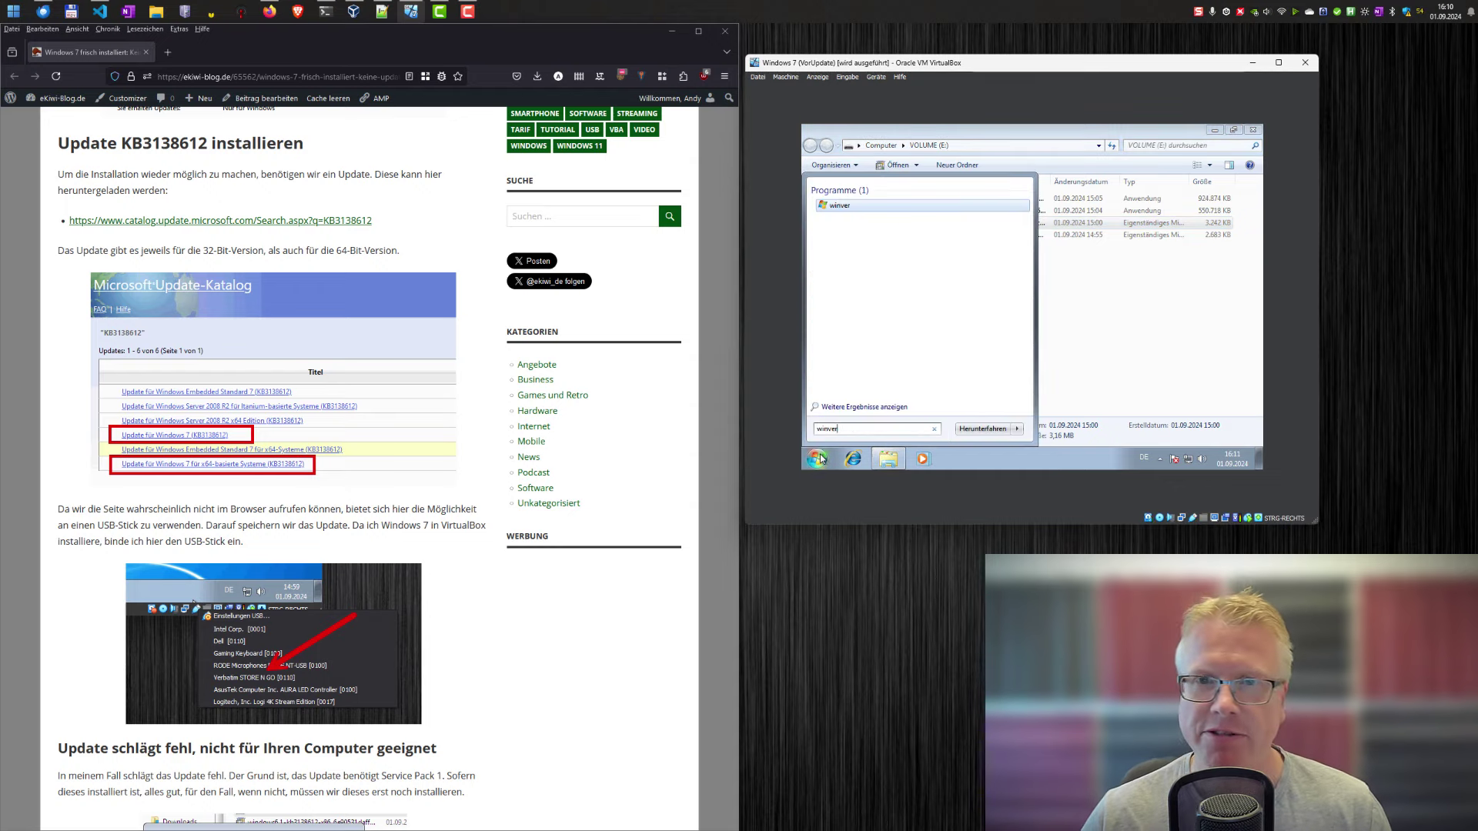
pyautogui.press('Return')
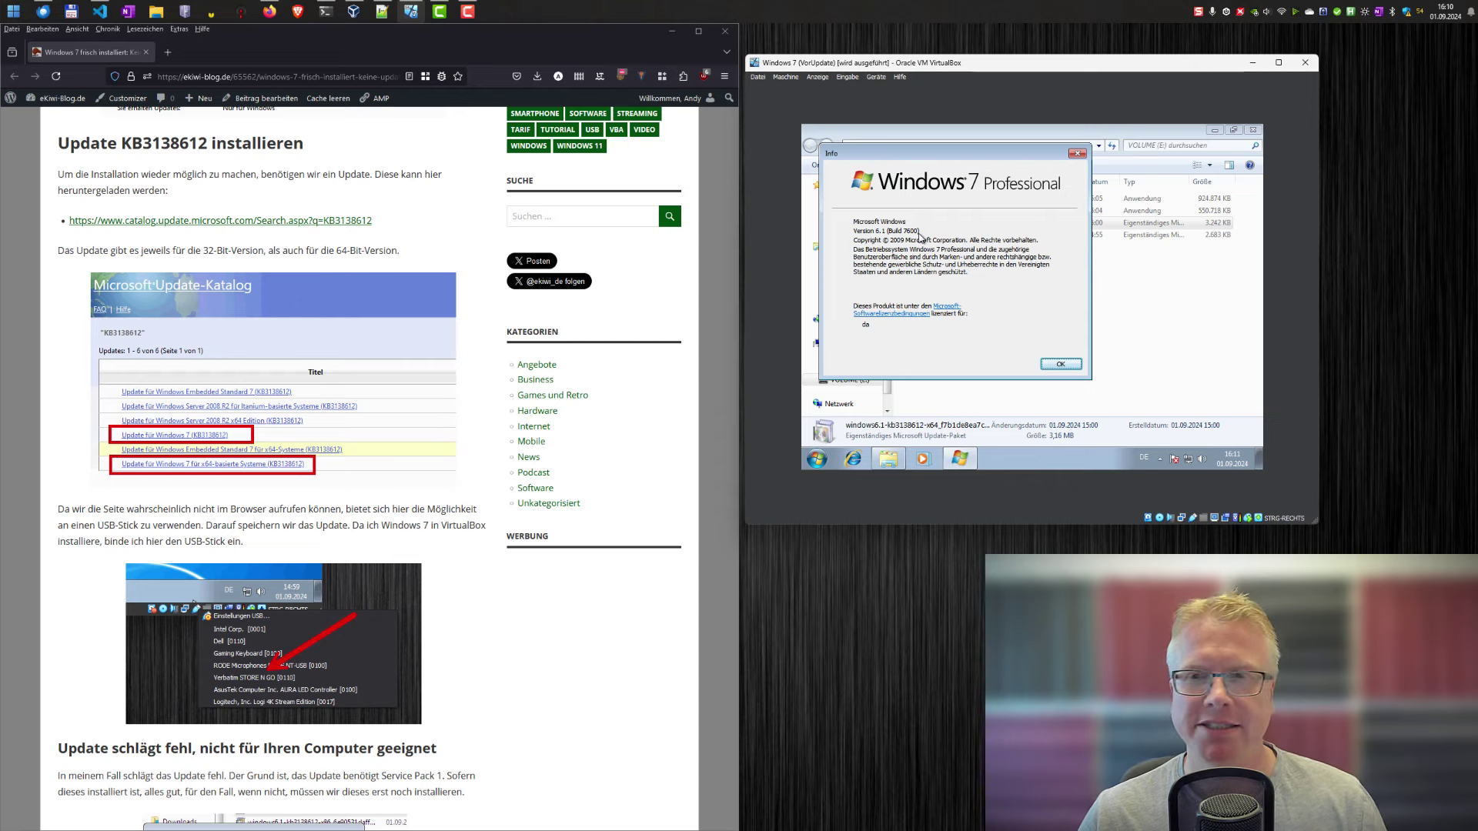
pyautogui.click(1061, 365)
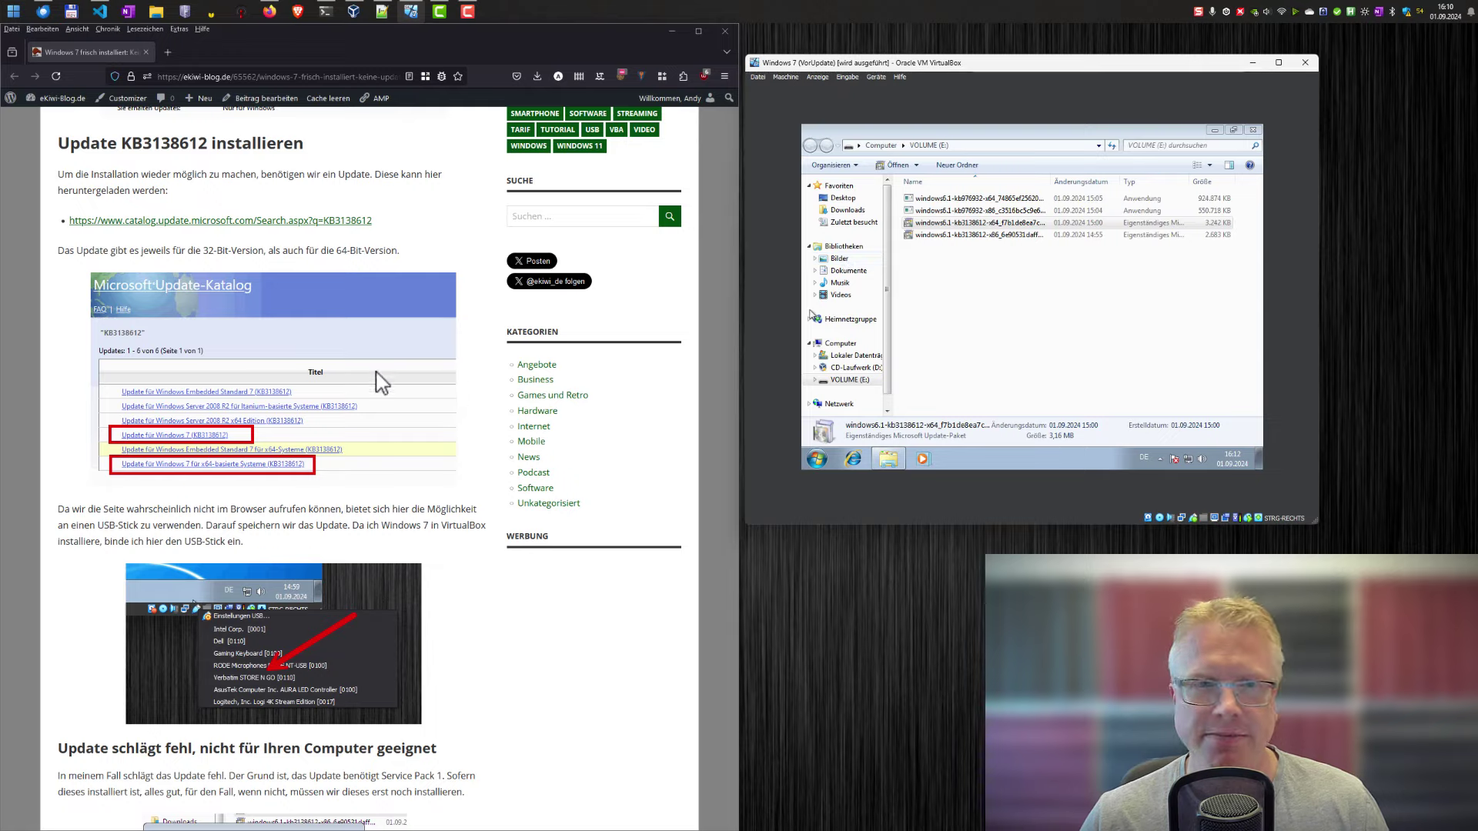
# Open the Microsoft Update Catalog page for Service Pack 1 (KB976932) from the link in the blog article
pyautogui.click(479, 363)
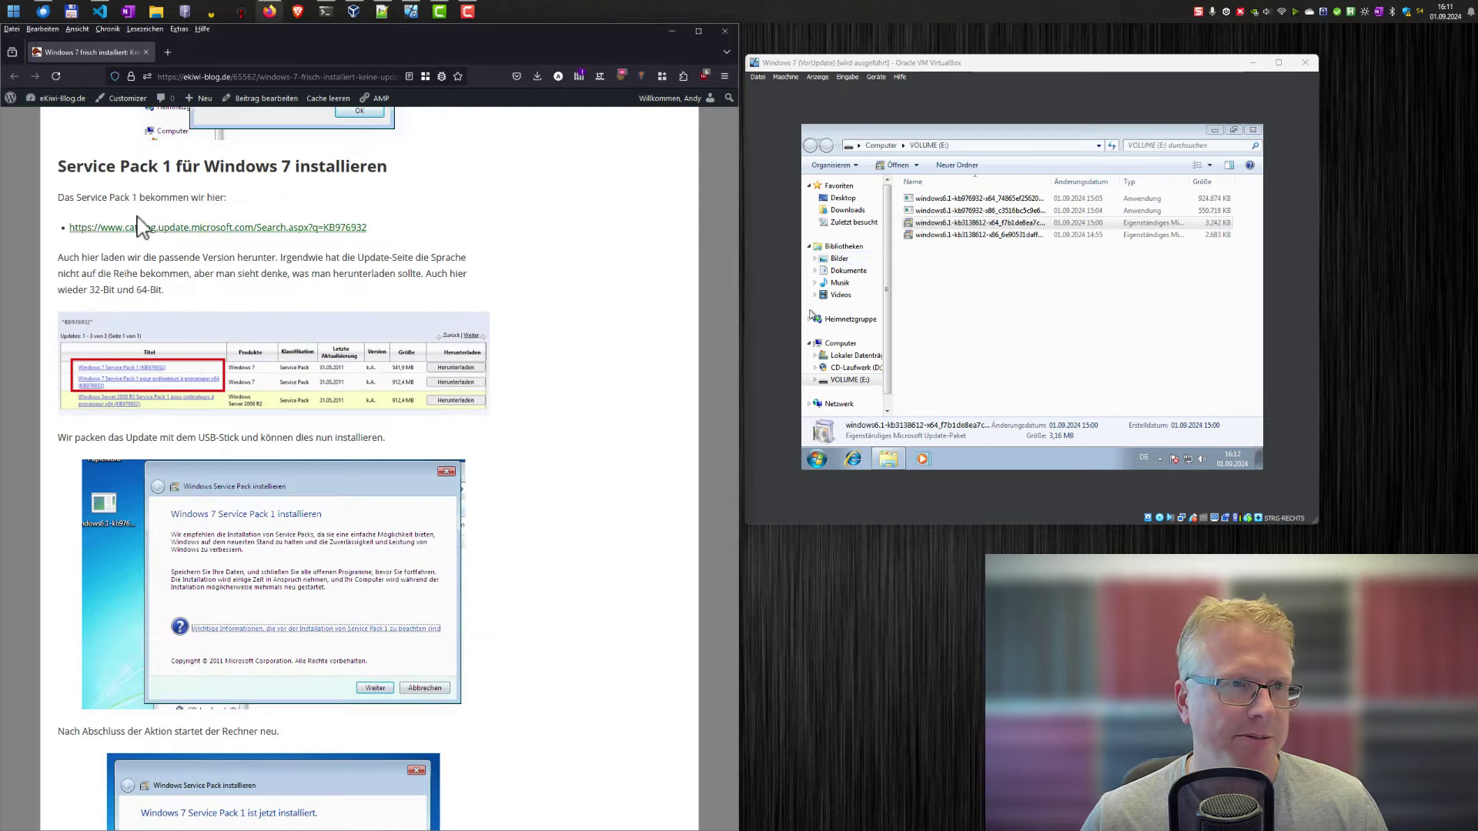
pyautogui.click(135, 230)
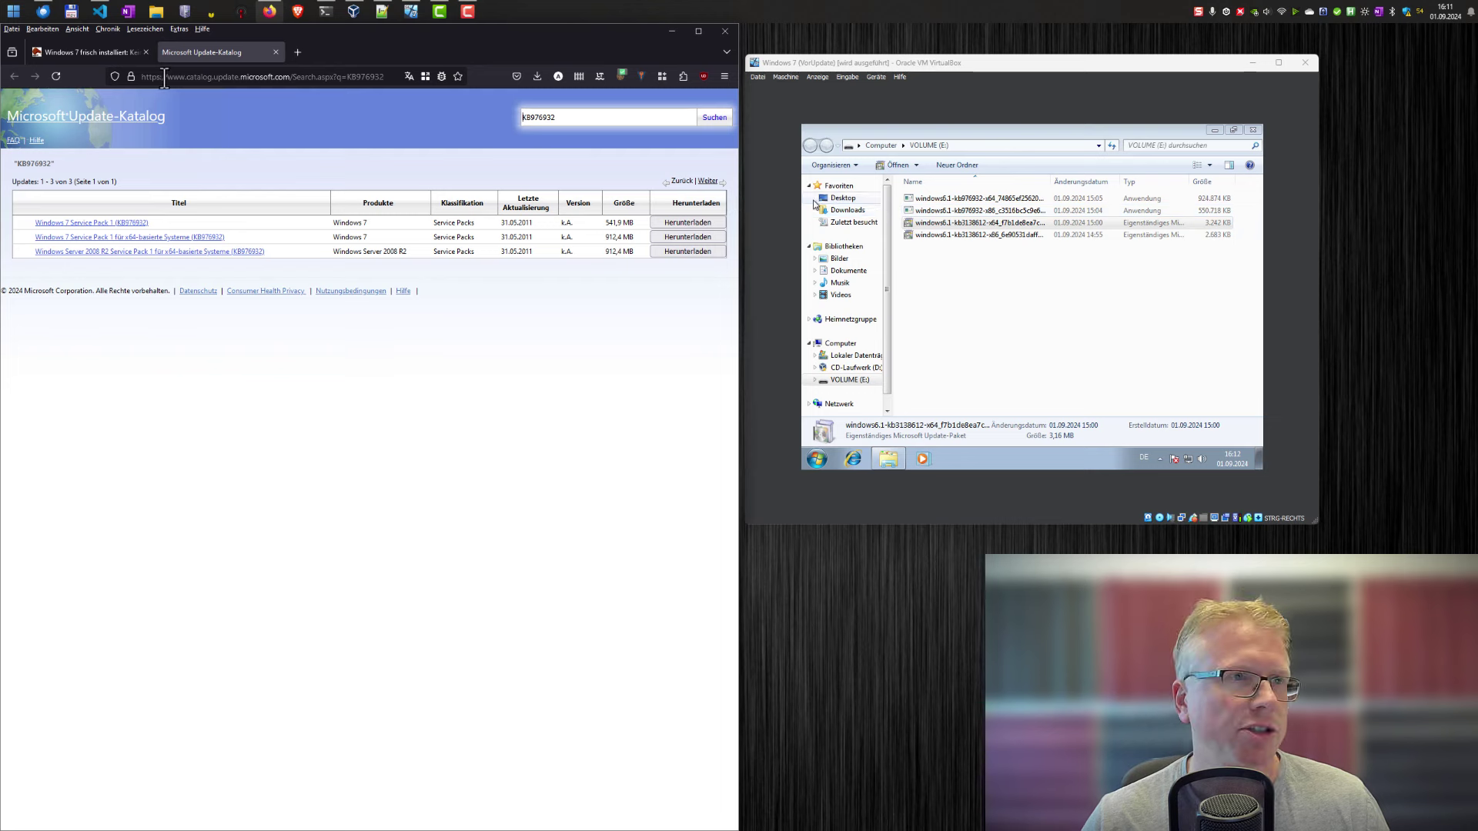
# Copy the x64 KB976932 Service Pack 1 installer from VOLUME (E:) to the virtual machine's desktop
pyautogui.doubleClick(974, 140)
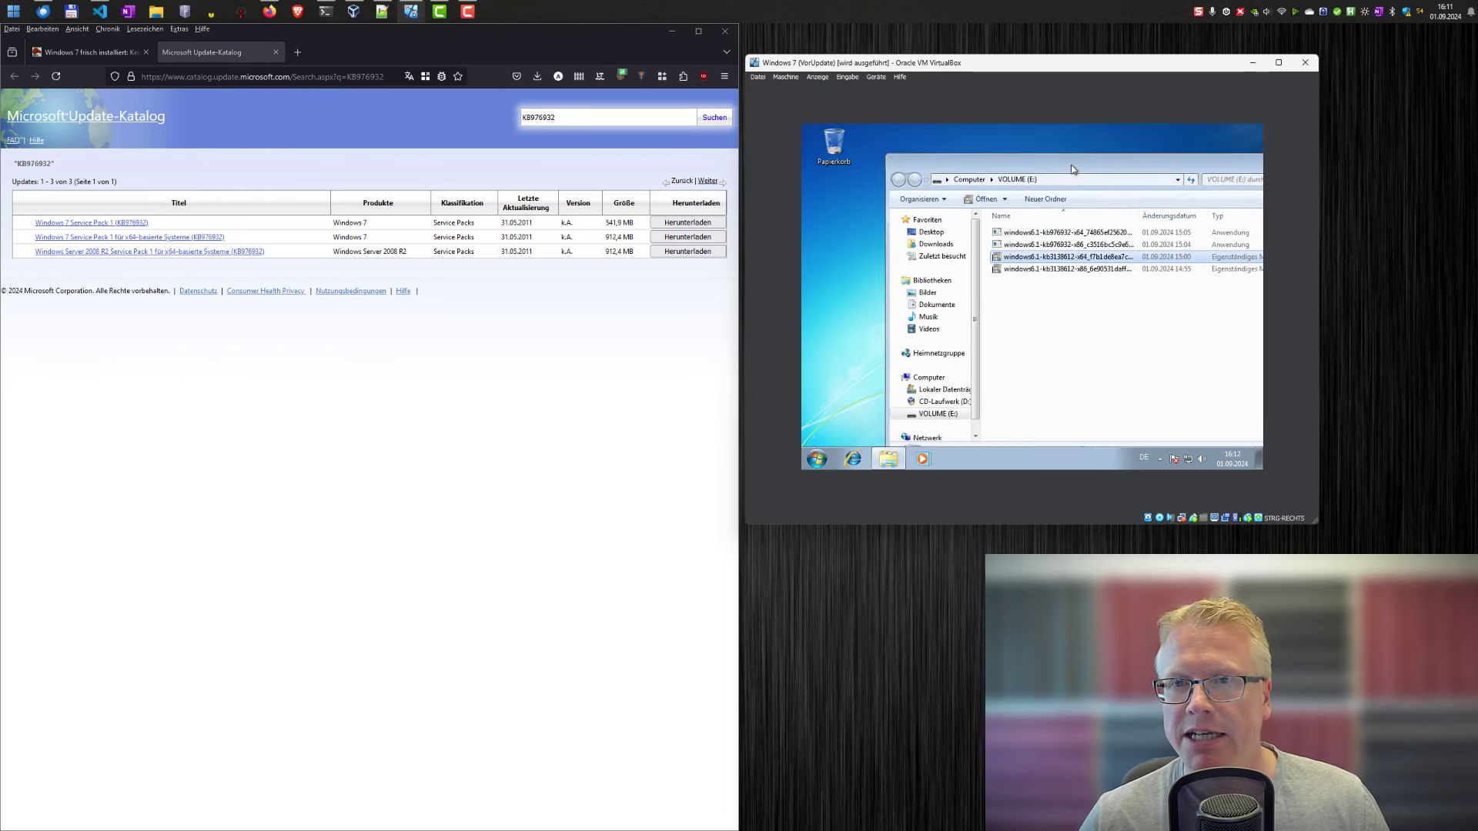
pyautogui.click(1055, 228)
pyautogui.click(850, 230)
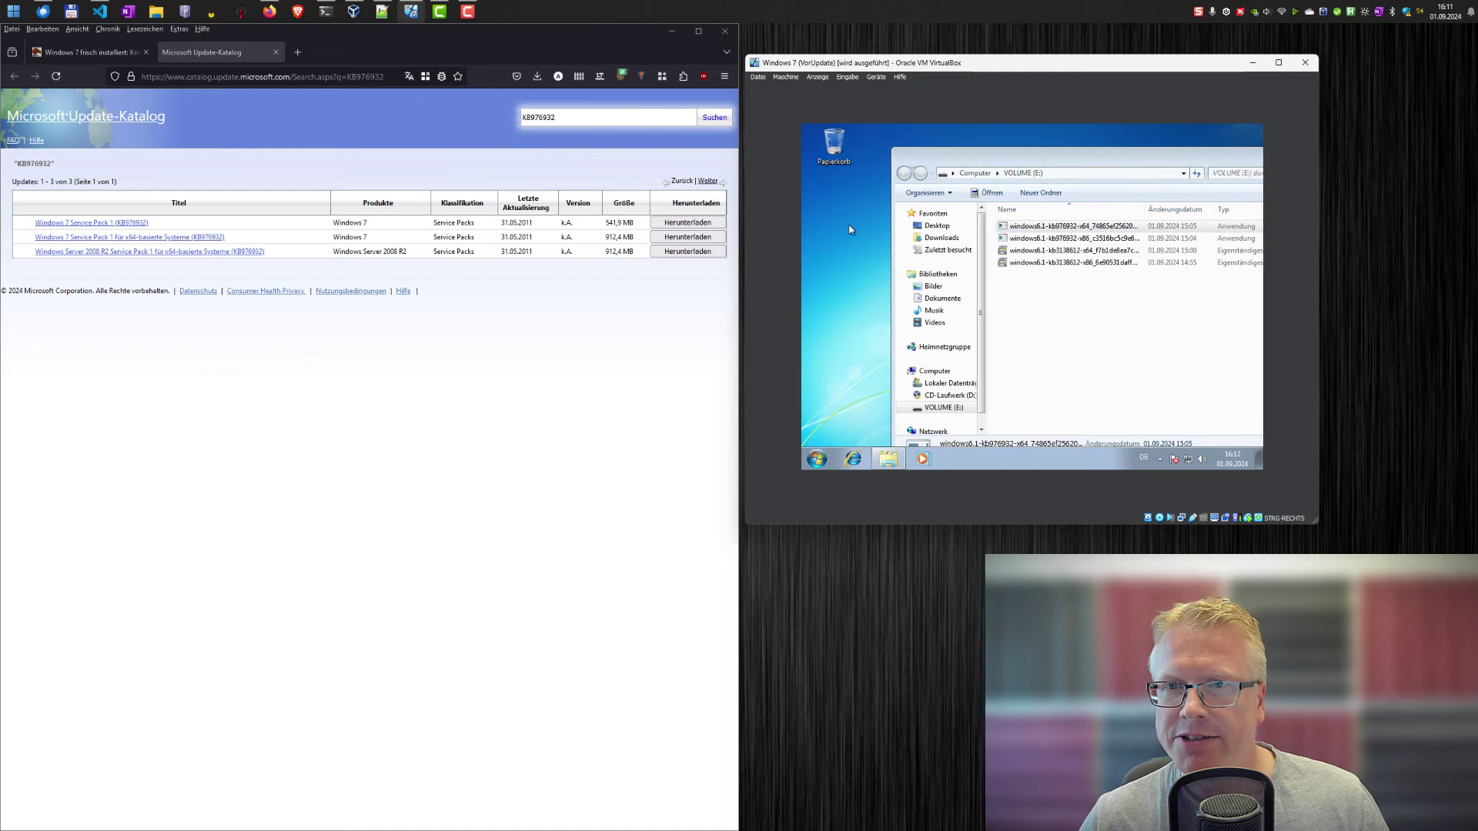
pyautogui.hotkey('ctrl', 'v')
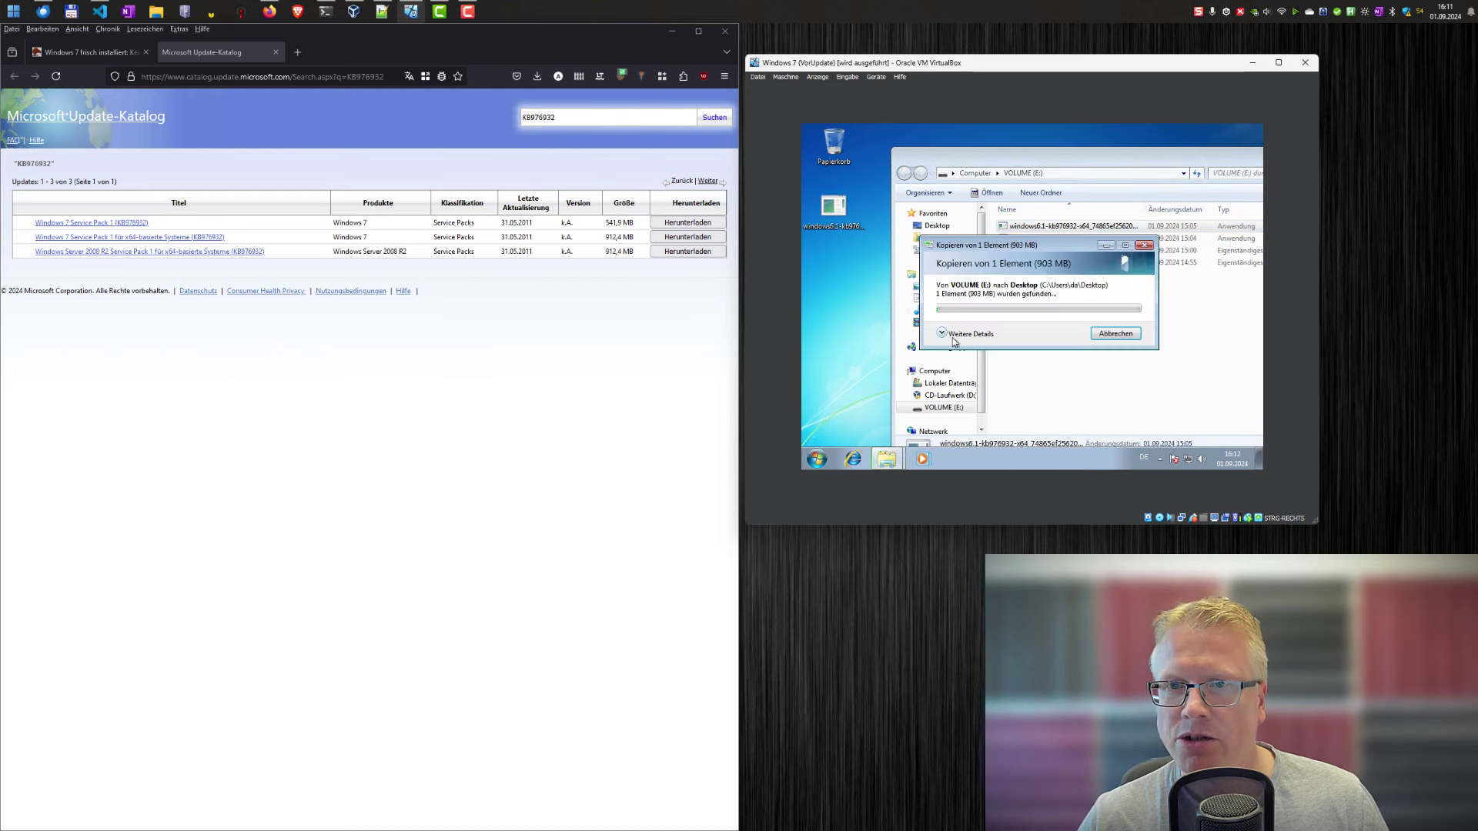
pyautogui.click(953, 338)
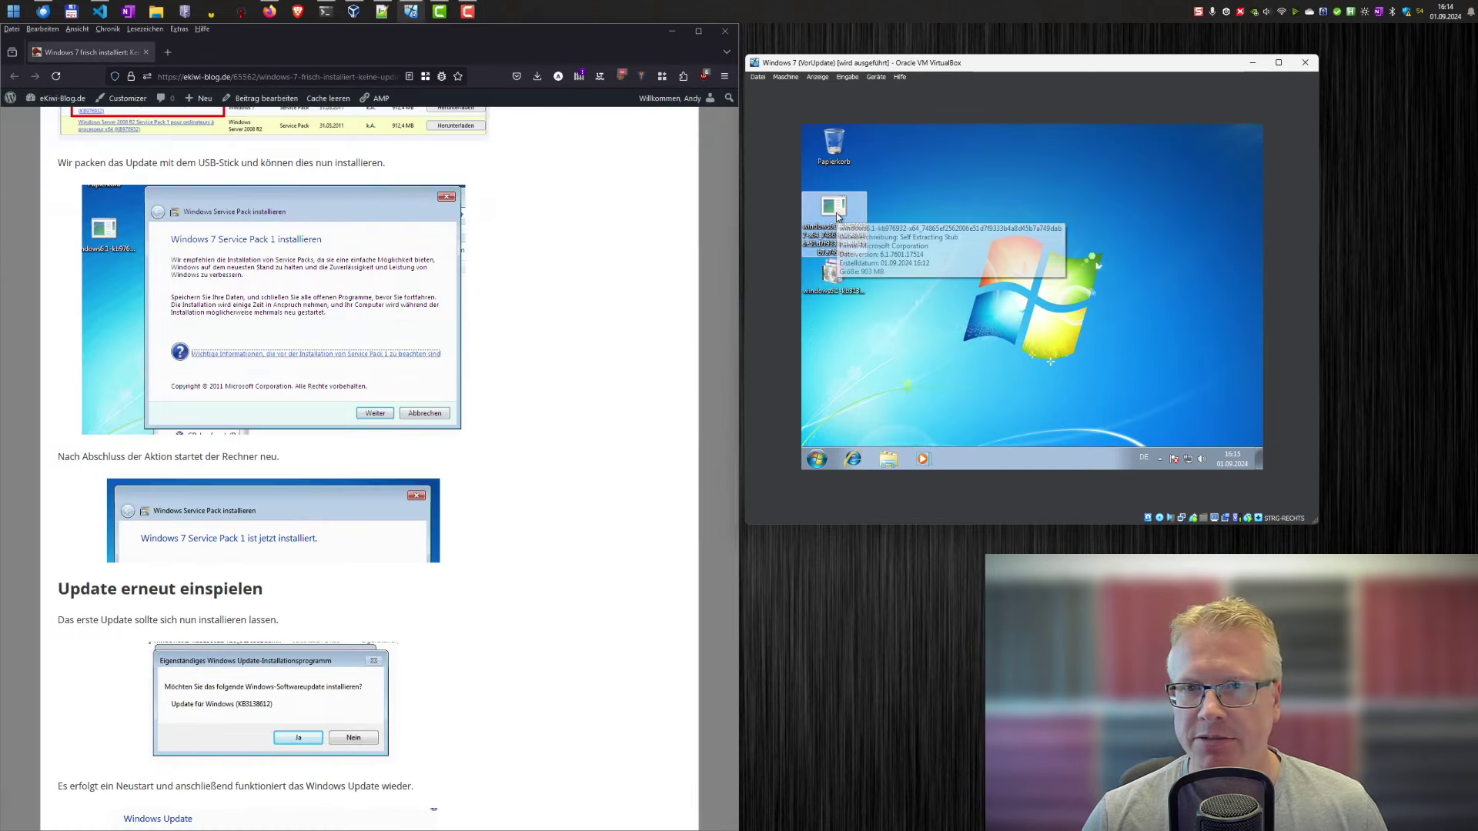
# Launch the x64 KB976932 Service Pack 1 installer from the desktop and allow it to make changes to the computer
pyautogui.click(845, 275)
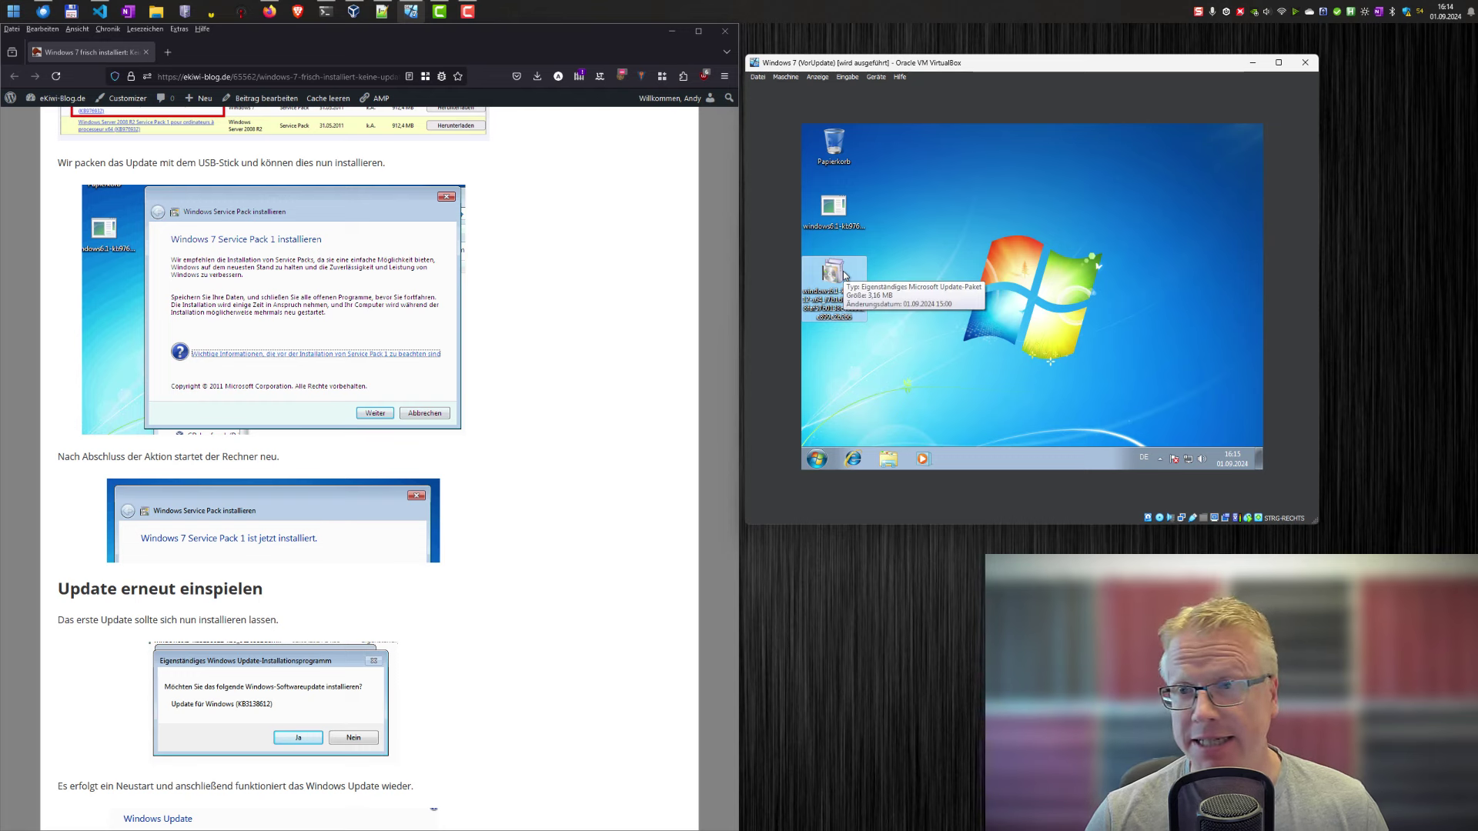
pyautogui.doubleClick(839, 220)
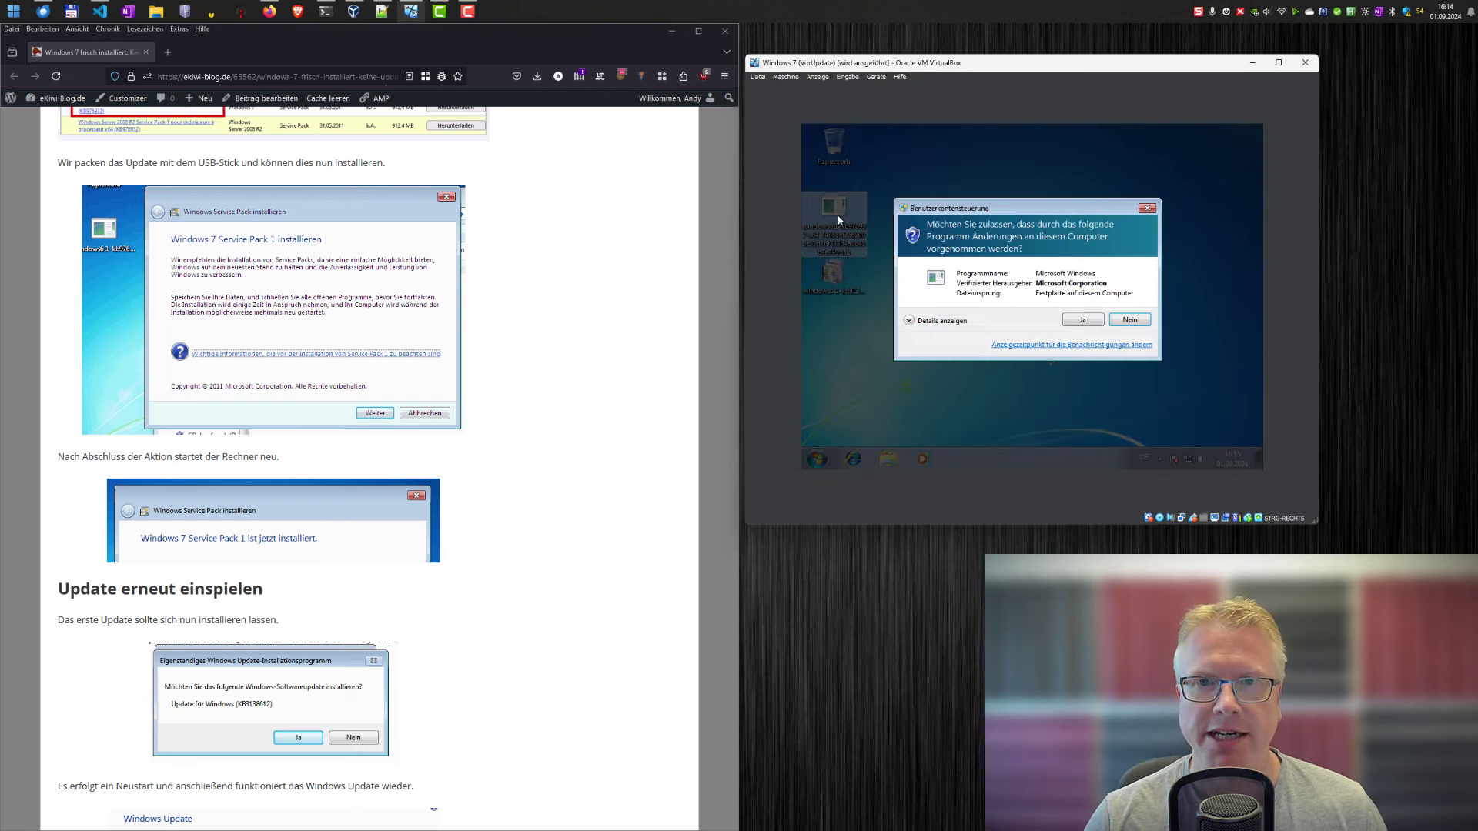
pyautogui.click(1077, 319)
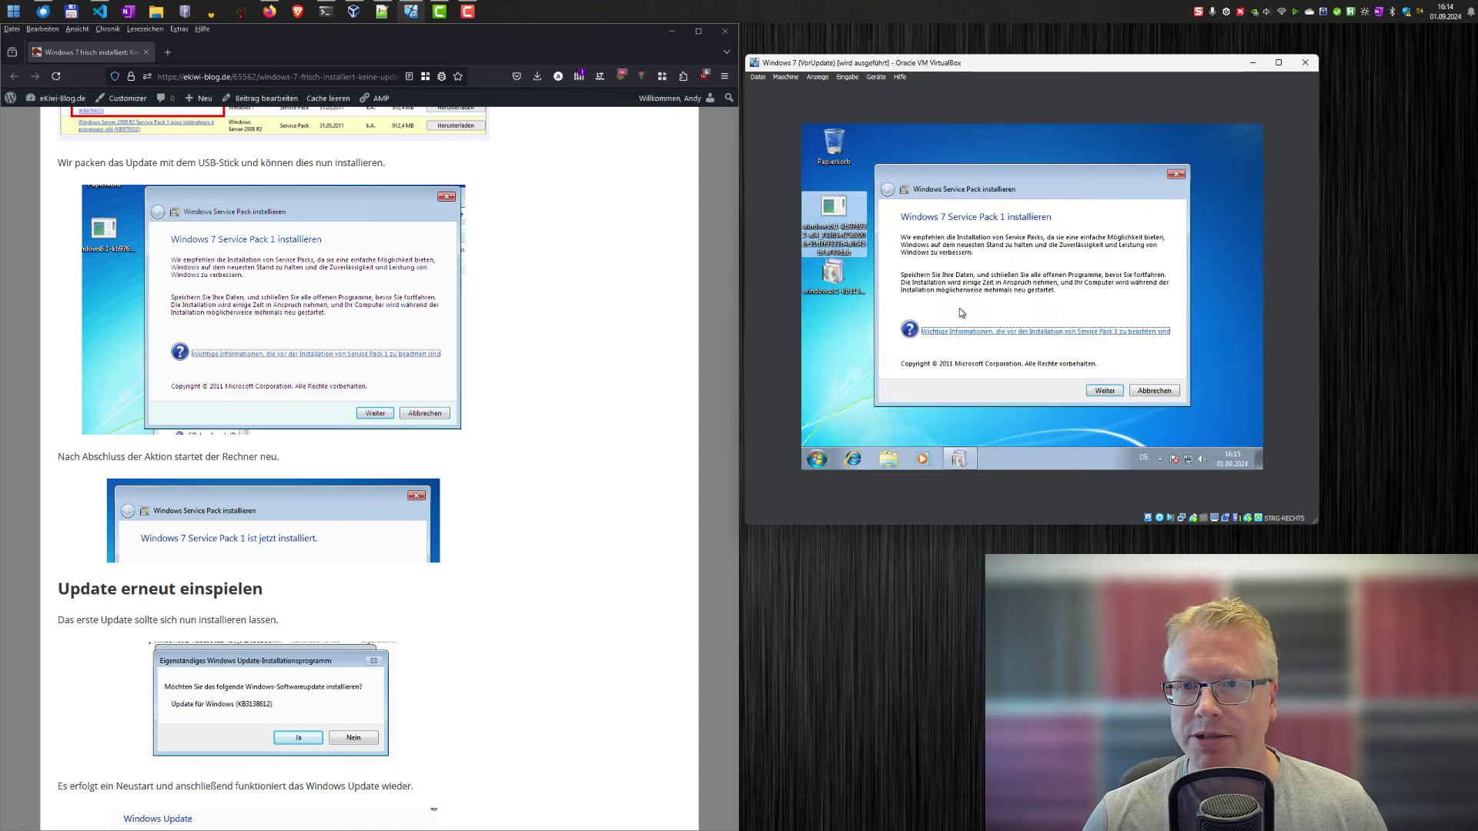
# Install Windows 7 Service Pack 1 with automatic restart disabled, restart the virtual machine manually, and close the finished installation wizard
pyautogui.click(1111, 392)
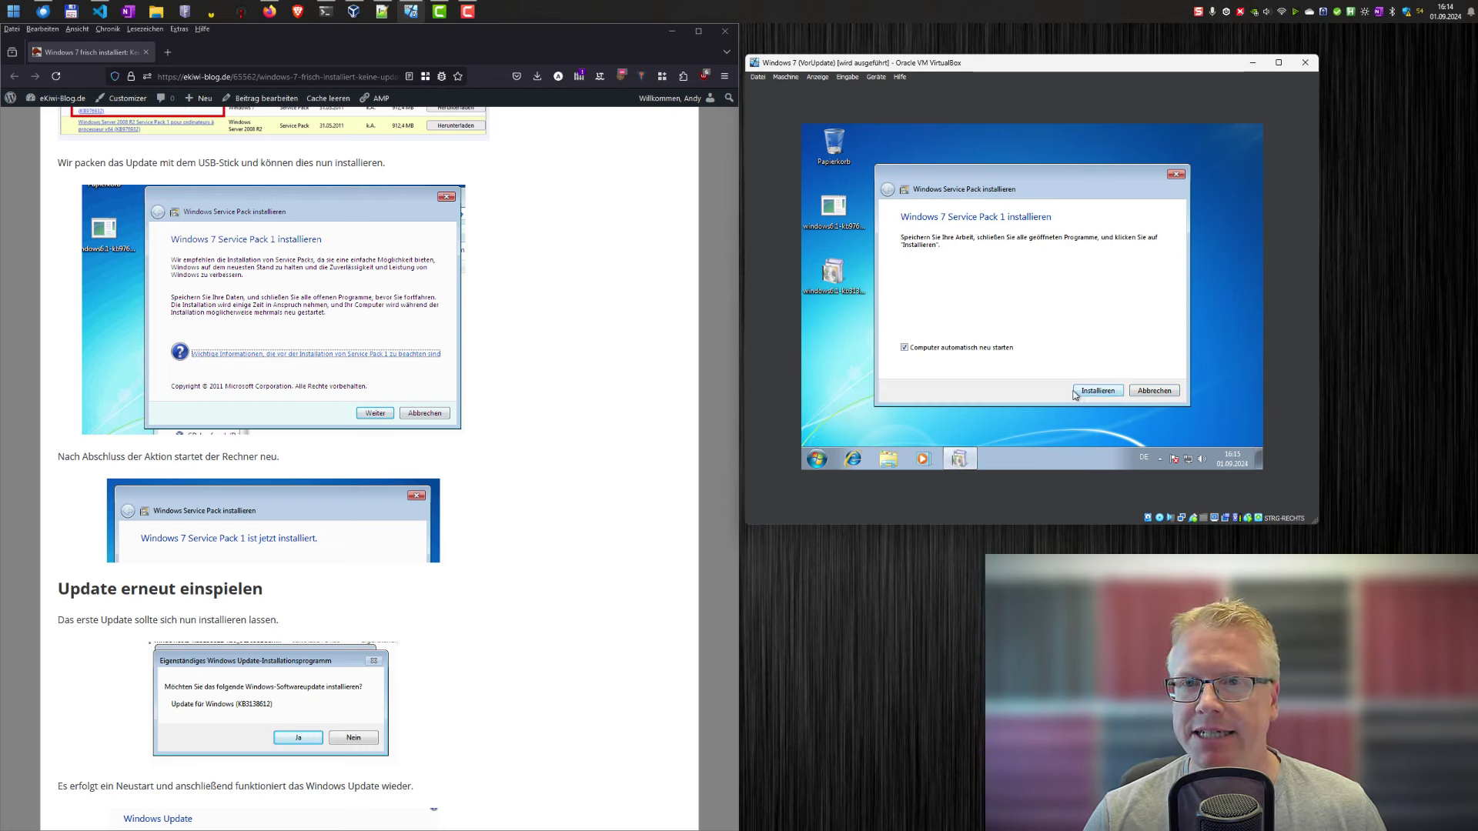
pyautogui.click(984, 350)
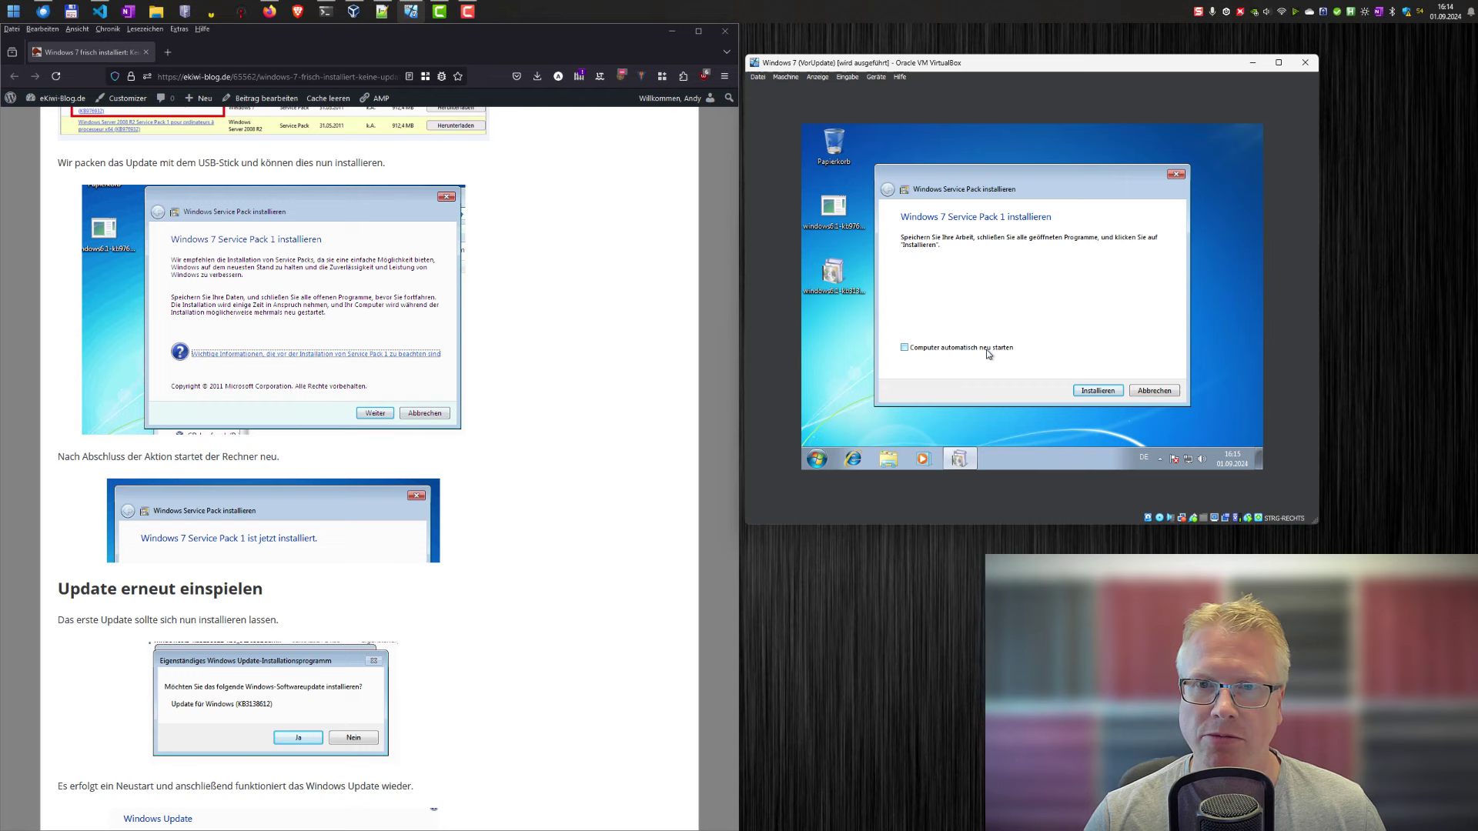
pyautogui.click(1097, 391)
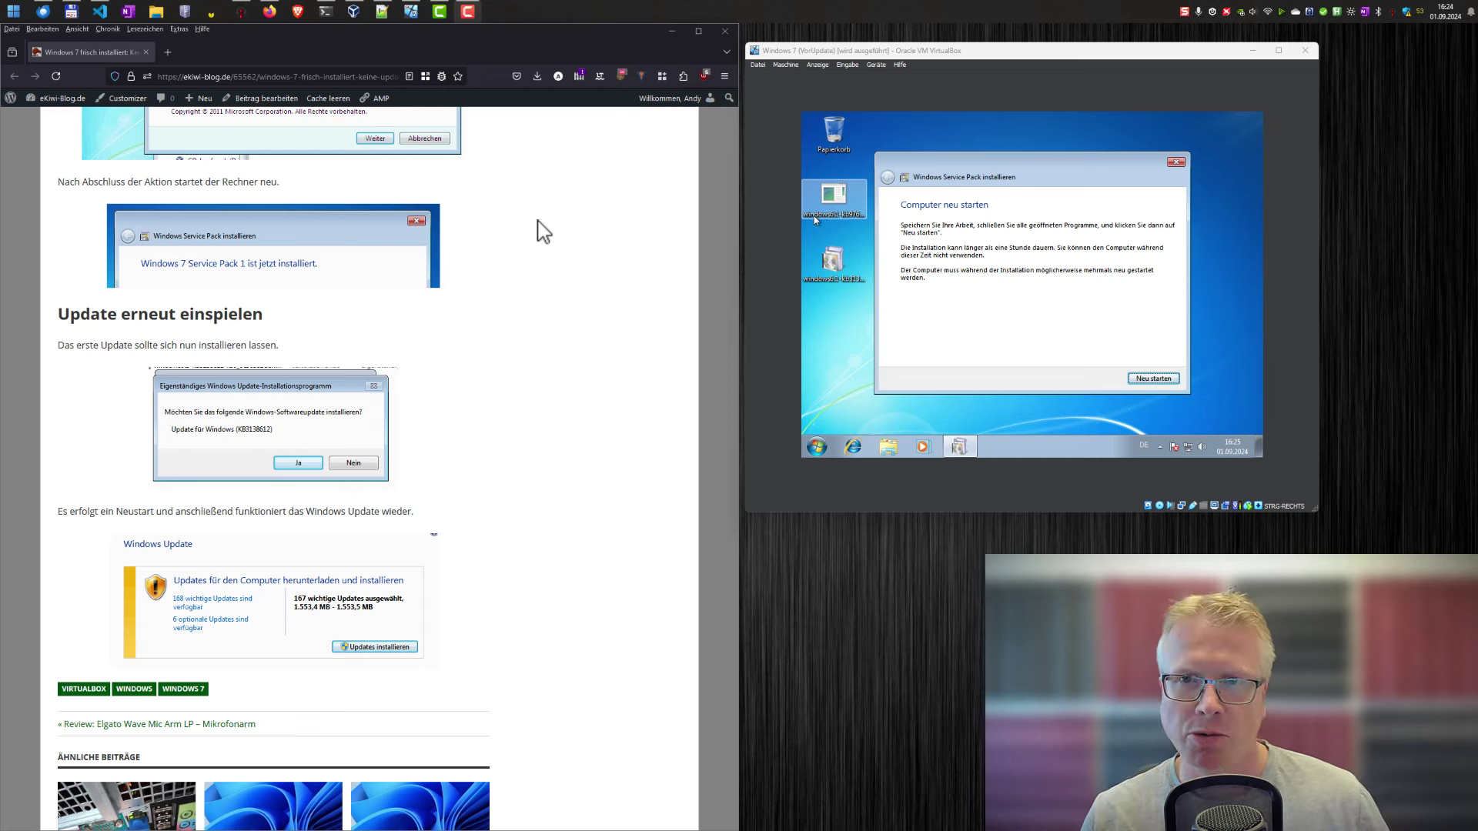
pyautogui.click(1148, 377)
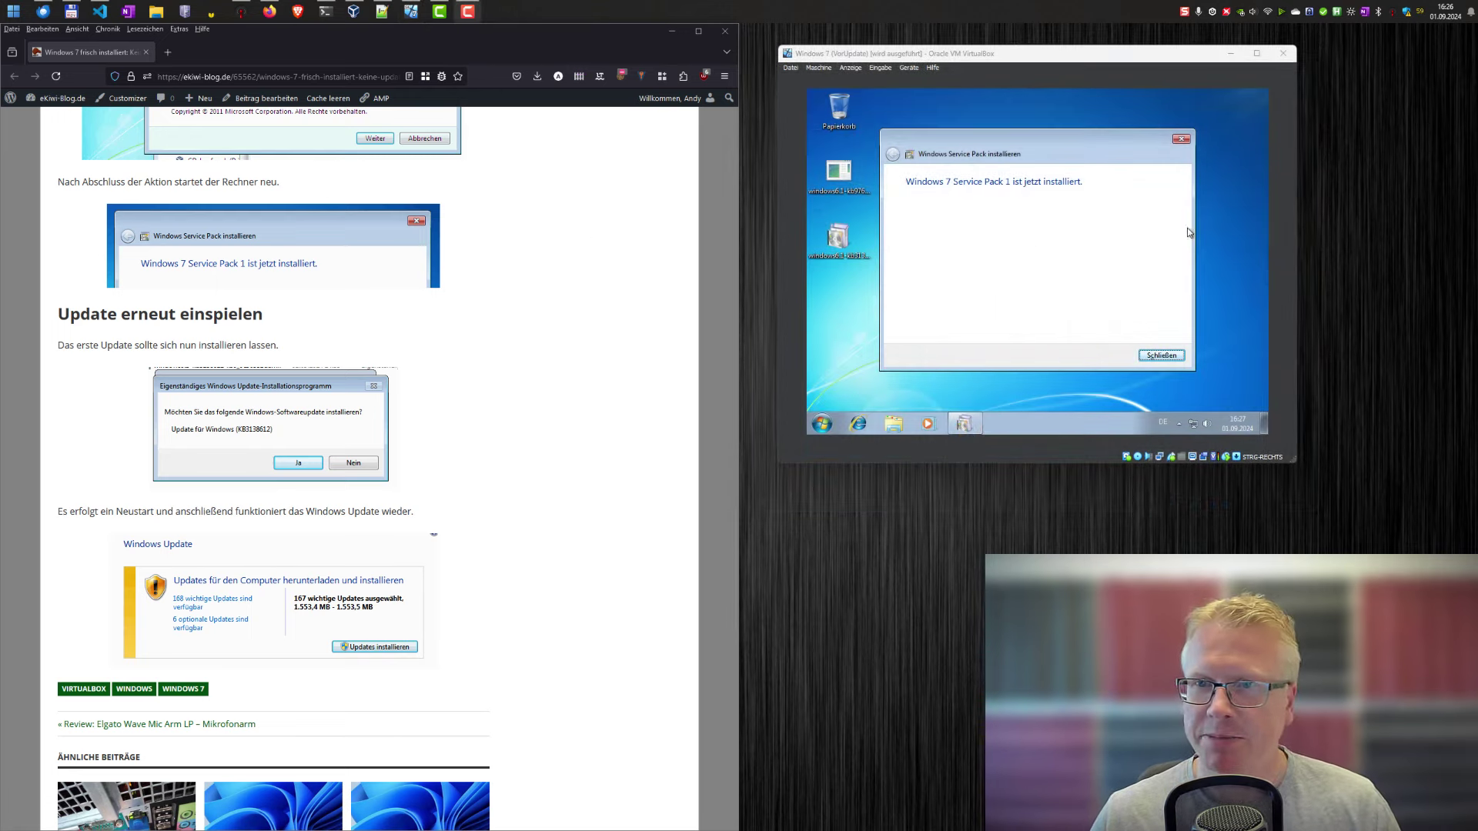
pyautogui.click(1162, 355)
# Run the KB3138612 update installer from the virtual machine's desktop and agree to install it
pyautogui.doubleClick(843, 238)
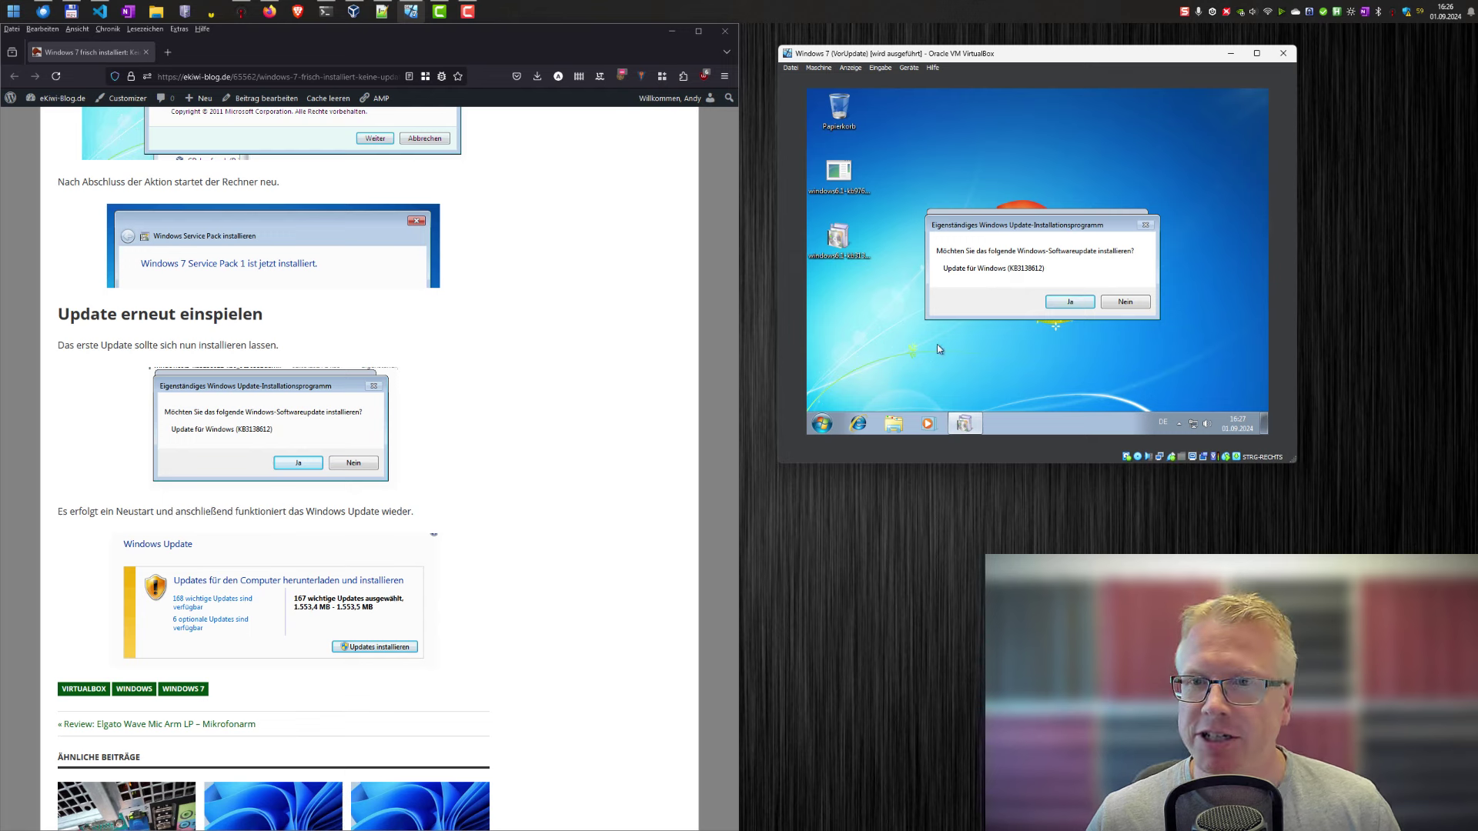
pyautogui.click(1058, 304)
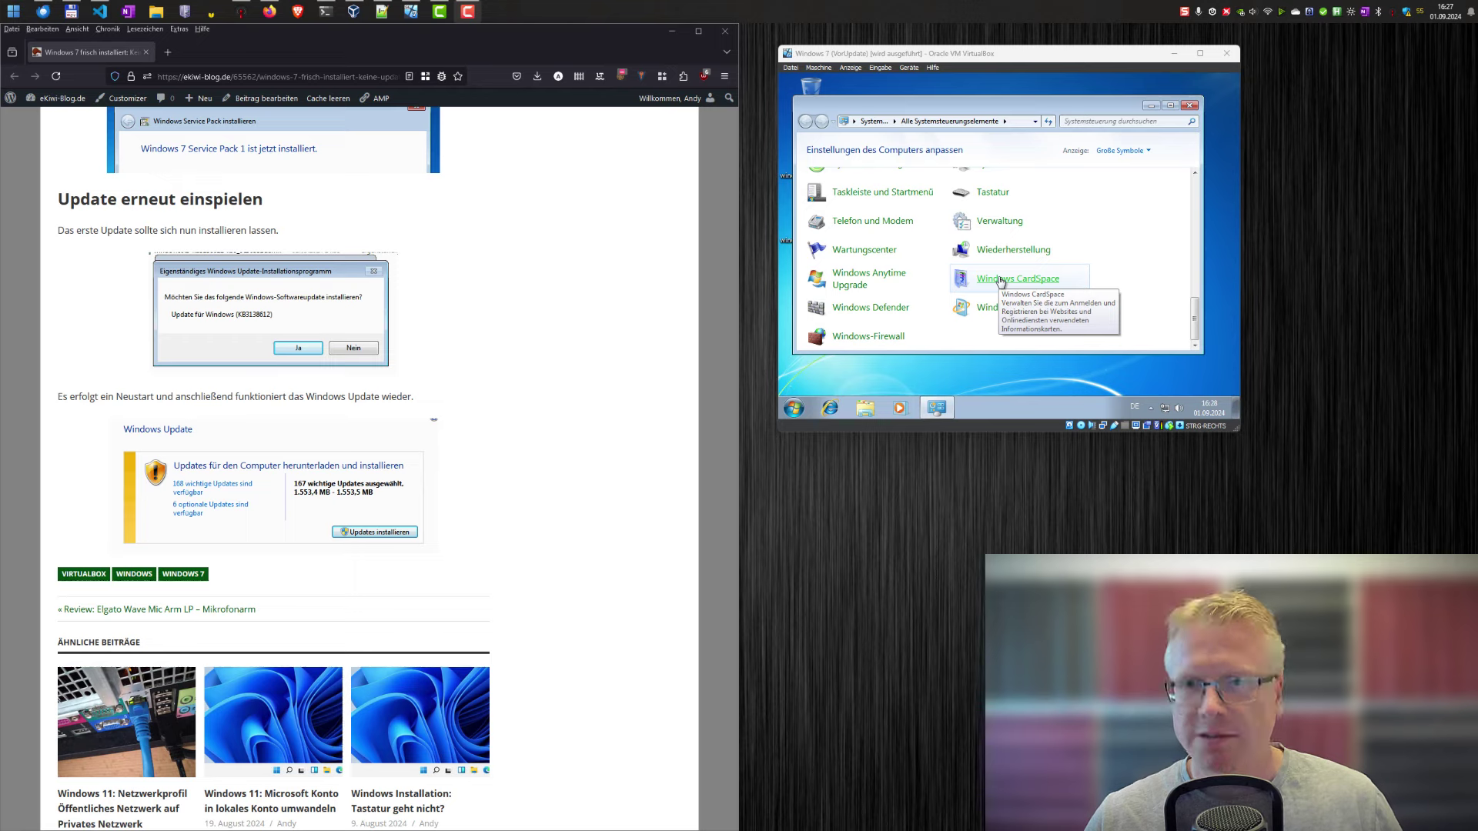
# Open Windows Update from the virtual machine's Control Panel and search for available updates
pyautogui.click(1015, 307)
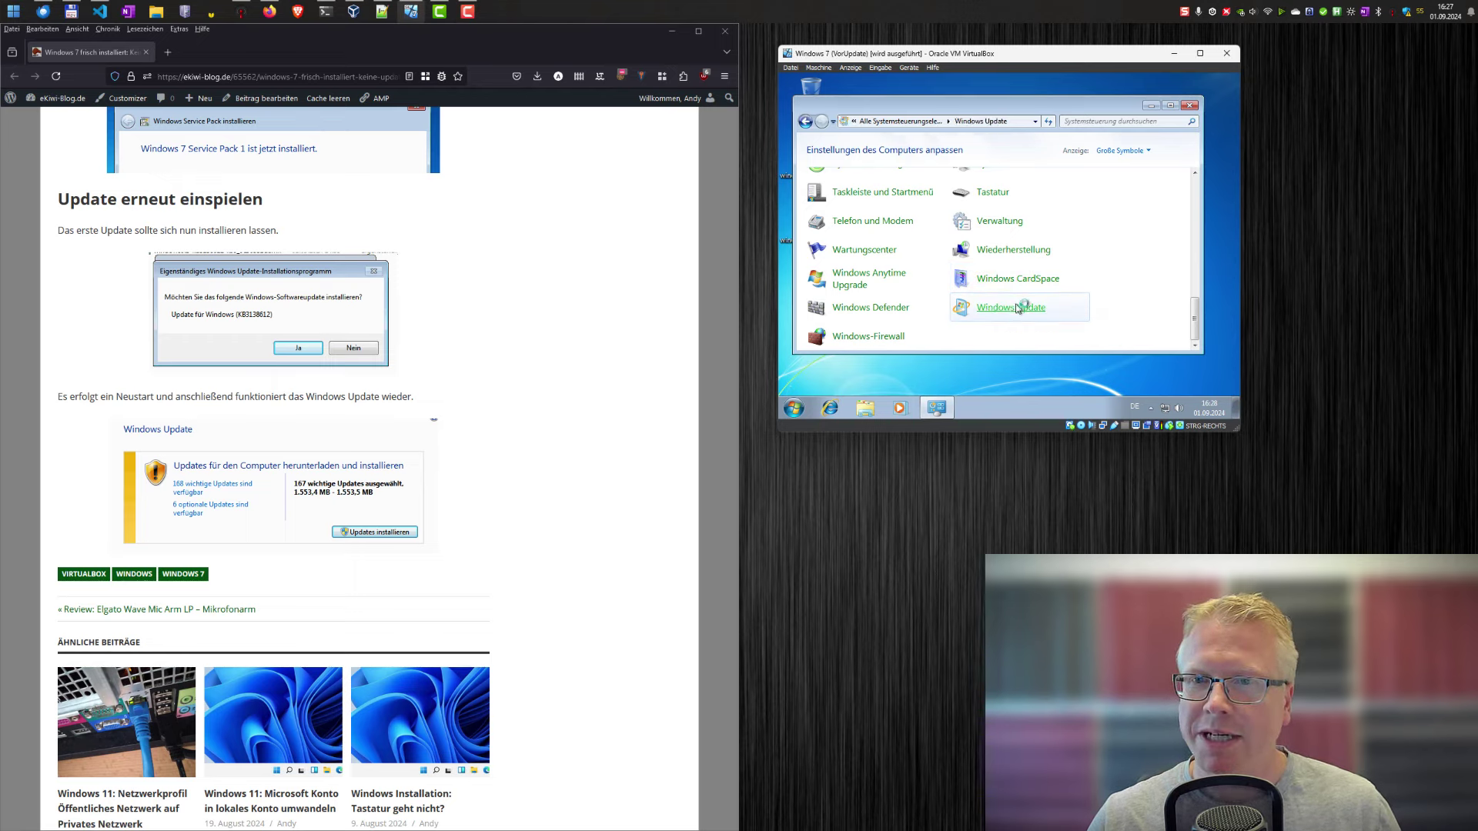
pyautogui.click(1132, 232)
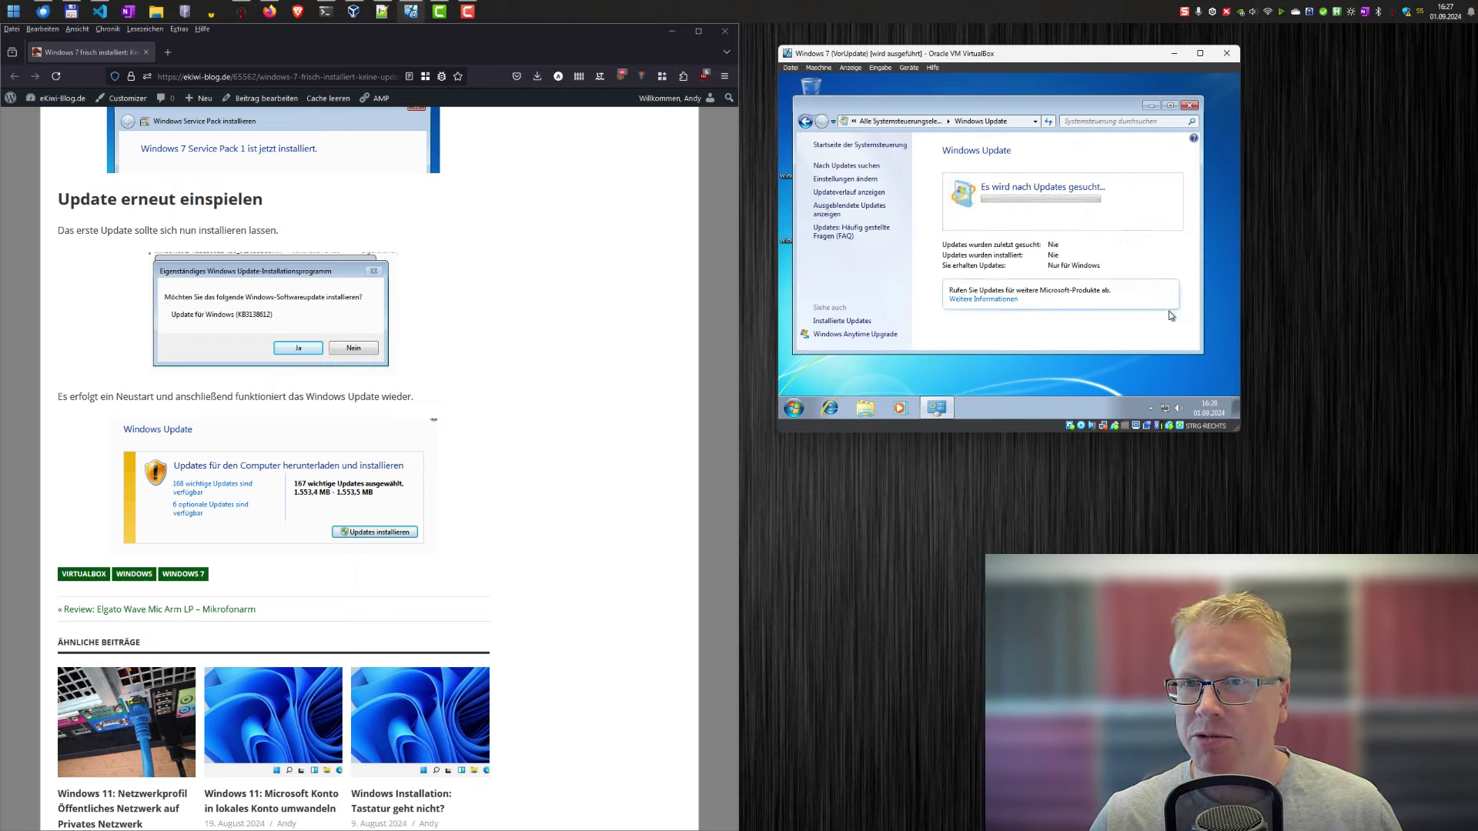
pyautogui.moveTo(1203, 353); pyautogui.dragTo(1233, 389)
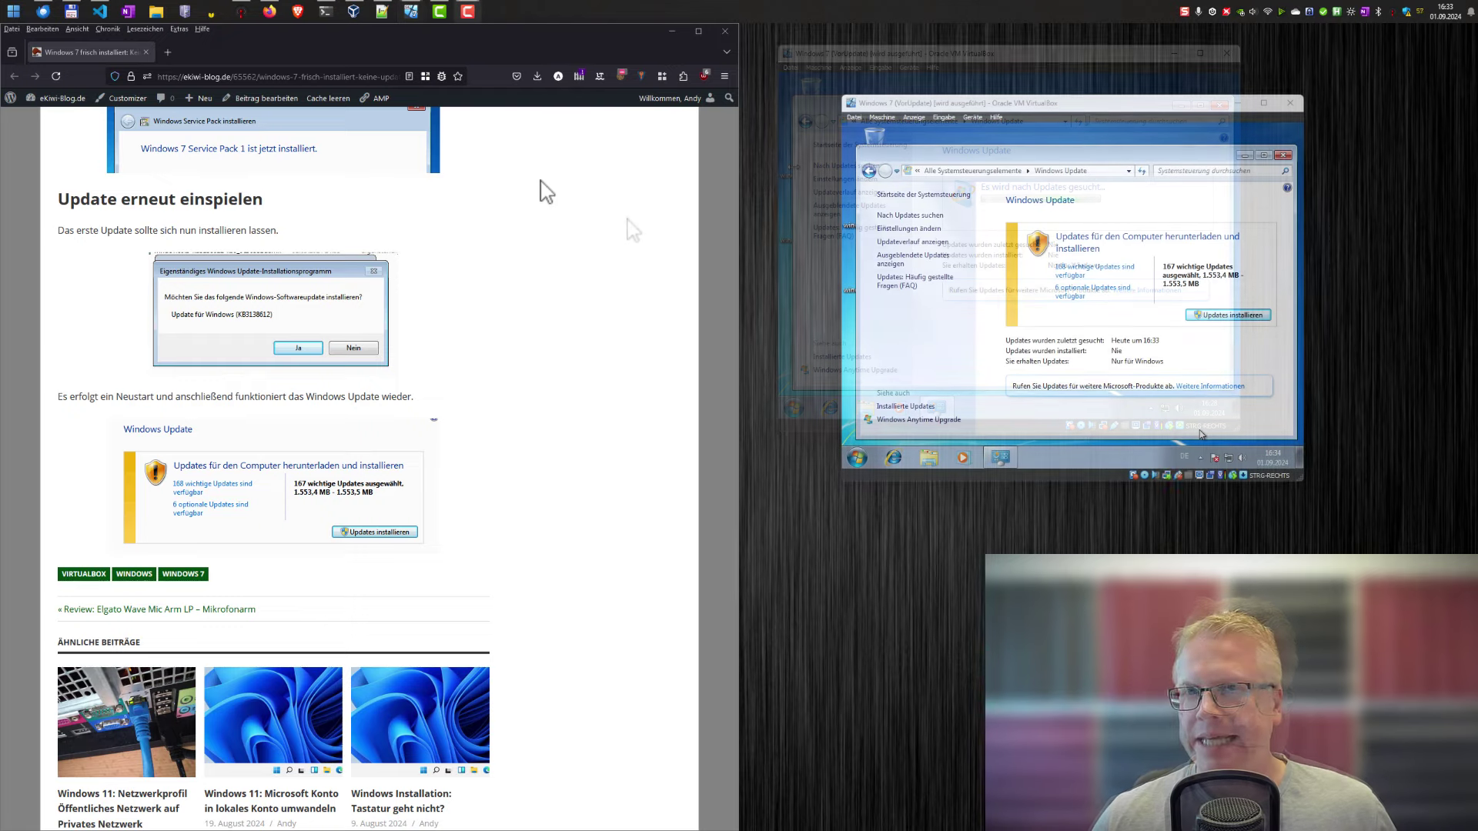
pyautogui.moveTo(1116, 107); pyautogui.dragTo(1058, 70)
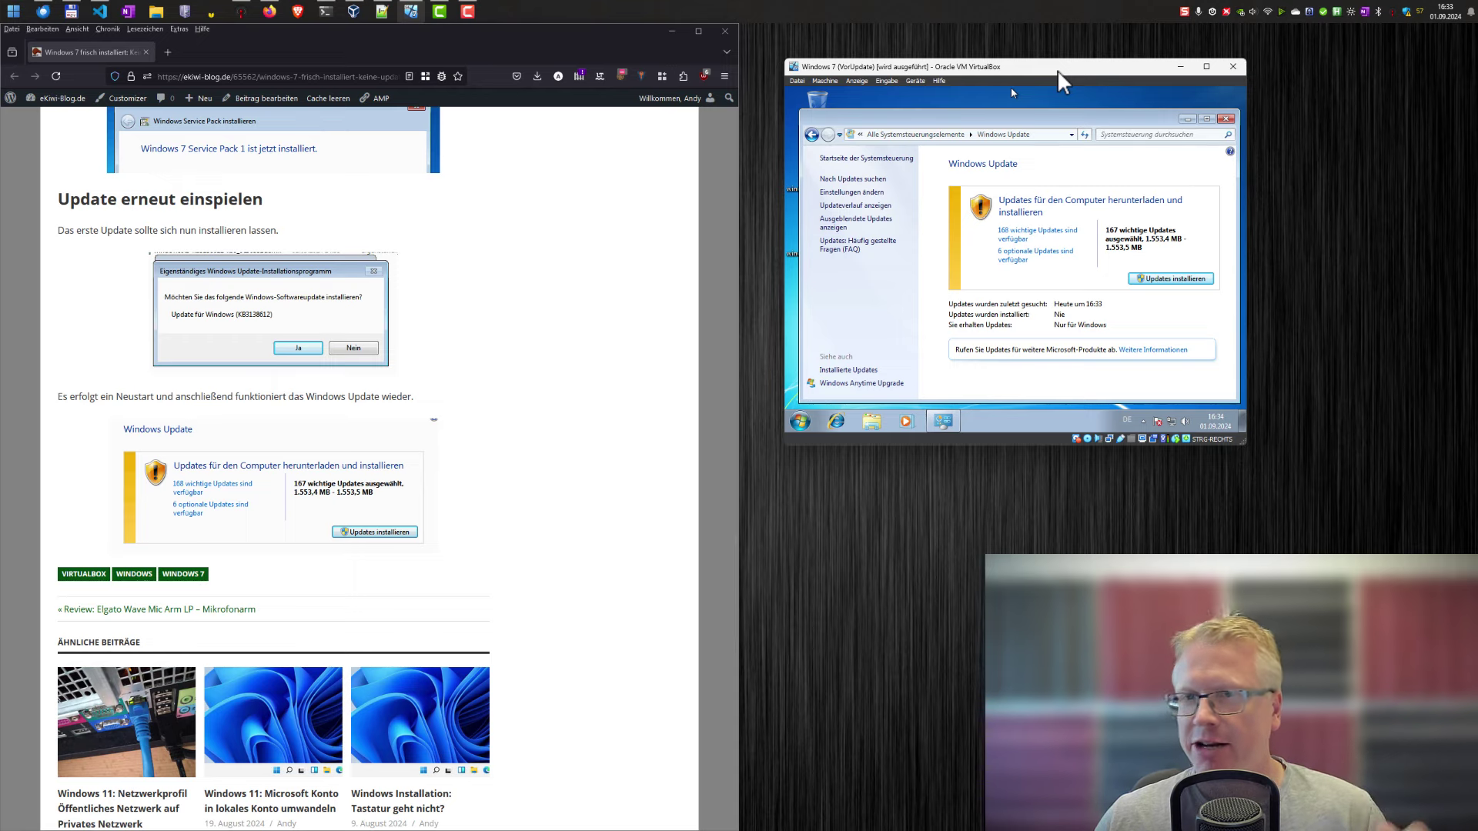
# Start installing the selected important updates, accepting the licence terms of the Malicious Software Removal Tool
pyautogui.click(1181, 280)
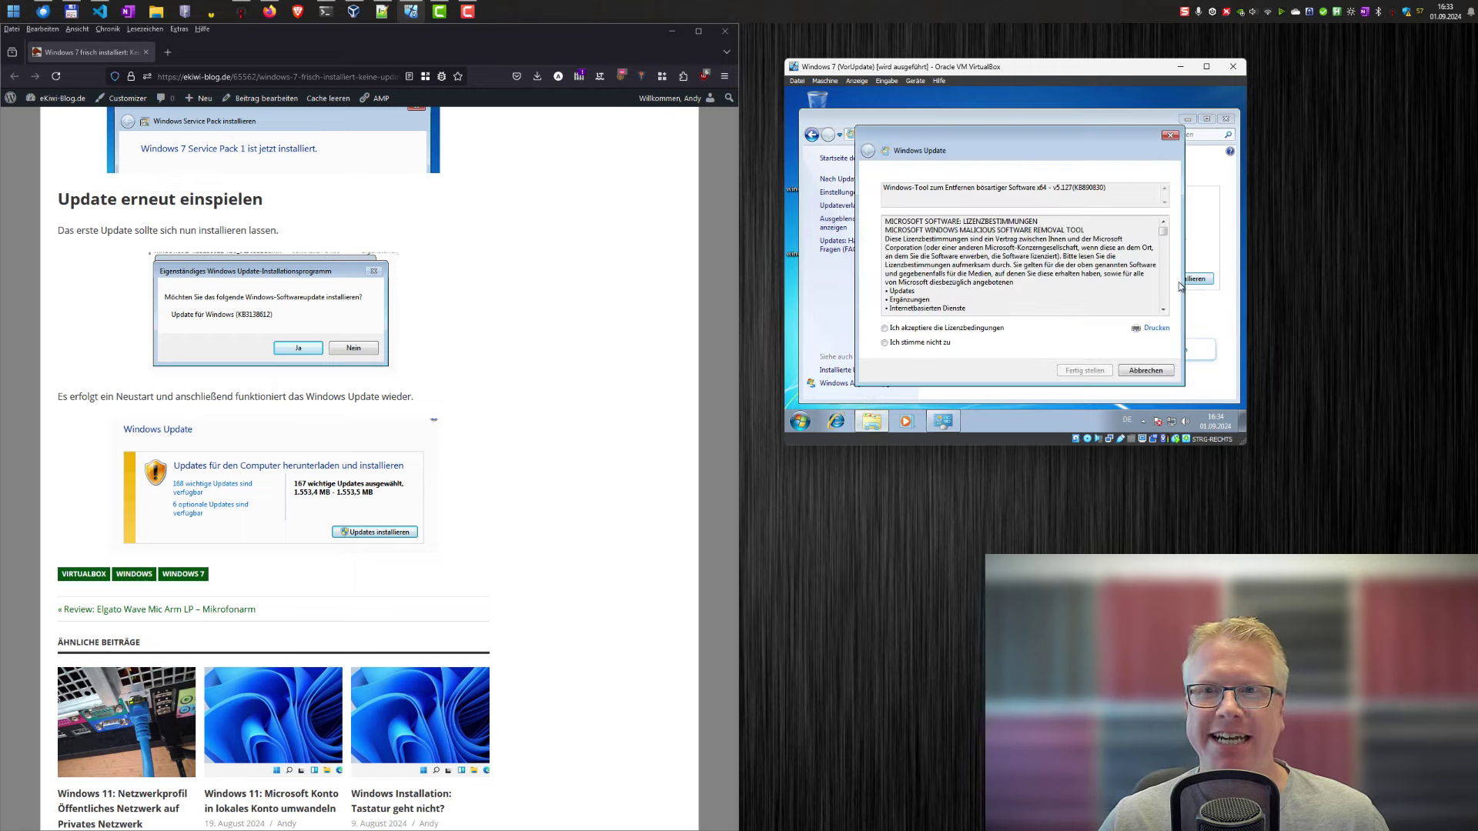
pyautogui.click(885, 328)
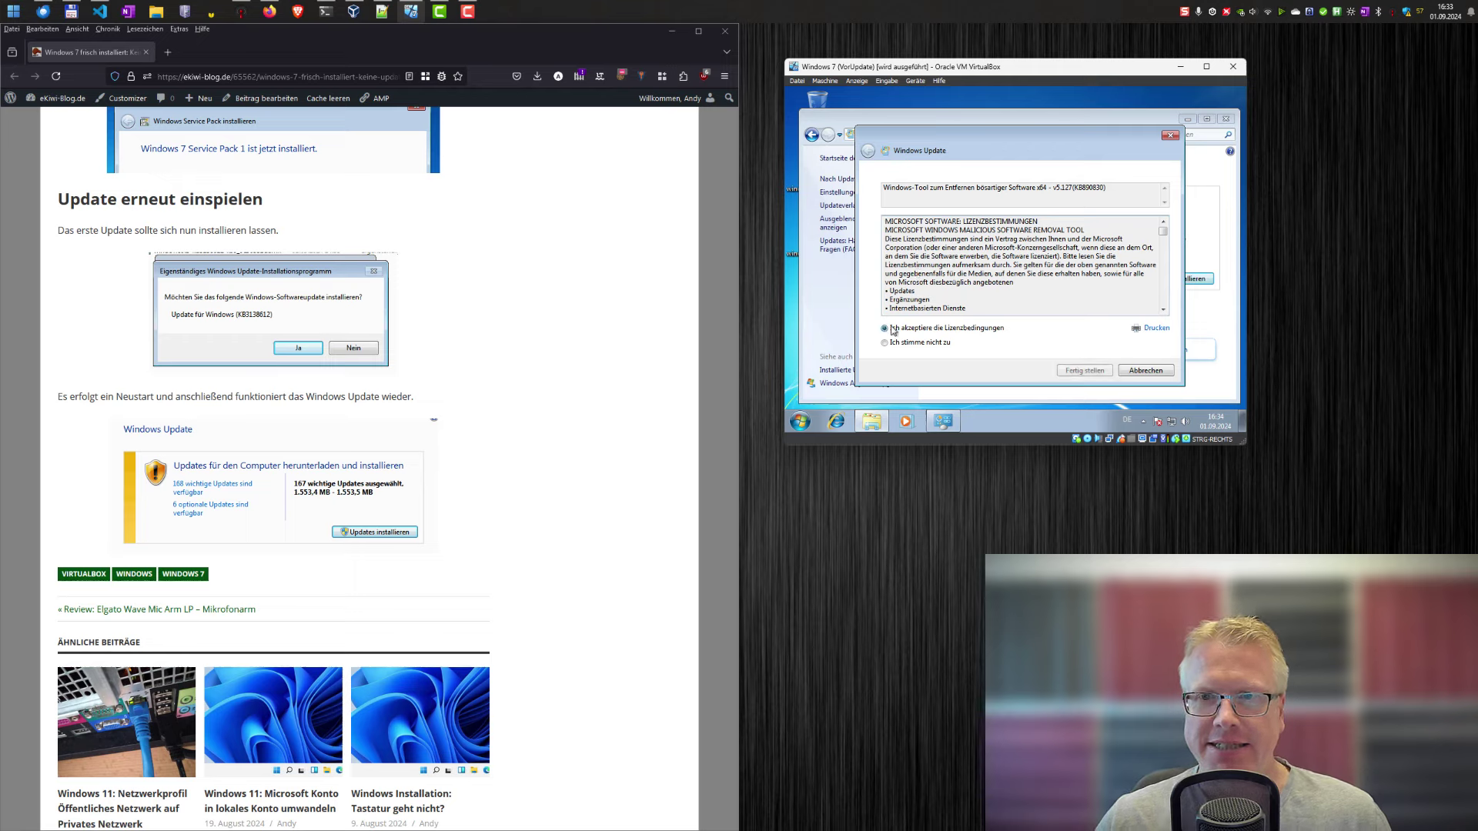
pyautogui.click(1081, 372)
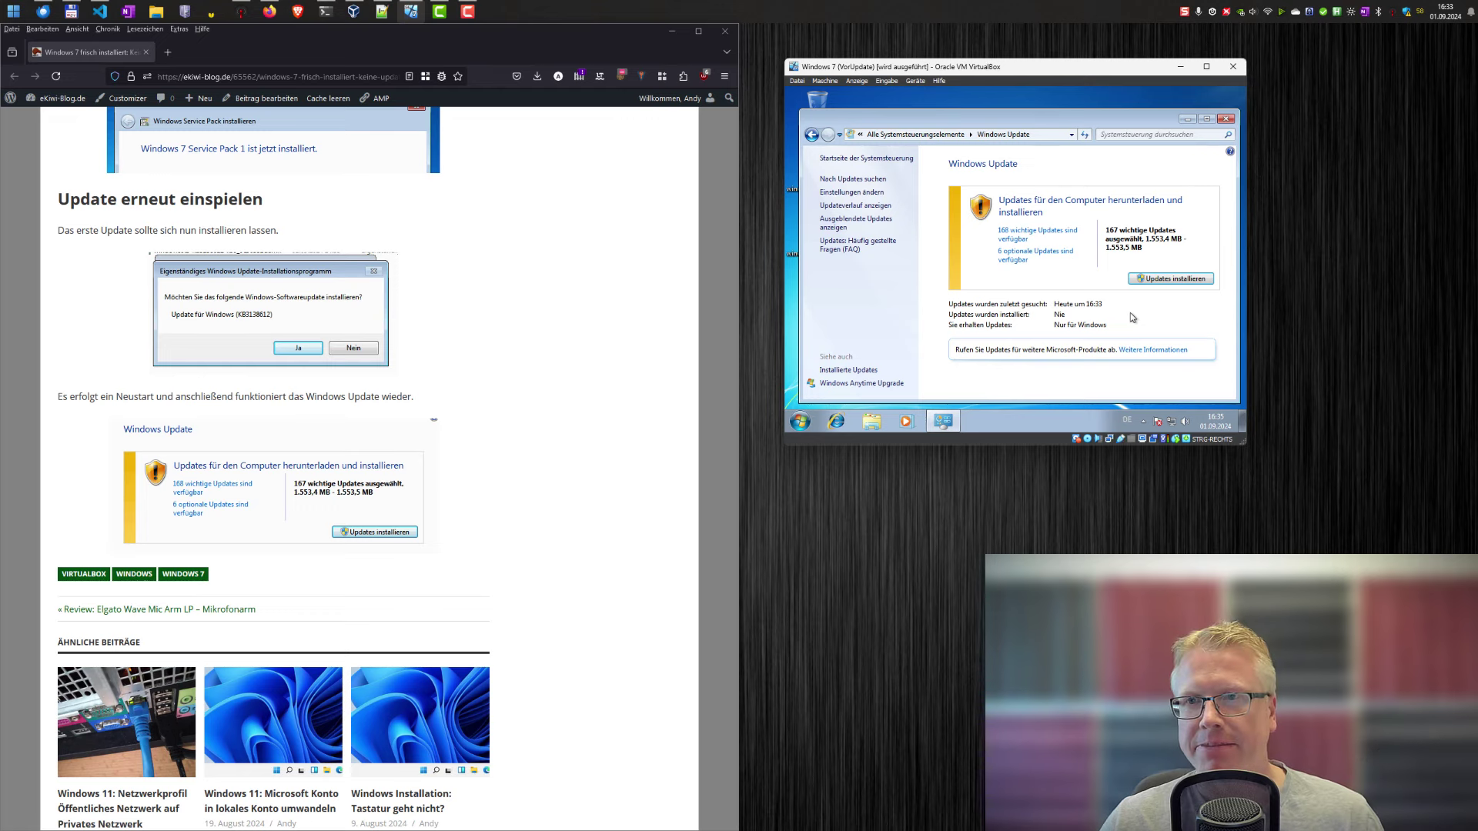
pyautogui.click(1154, 280)
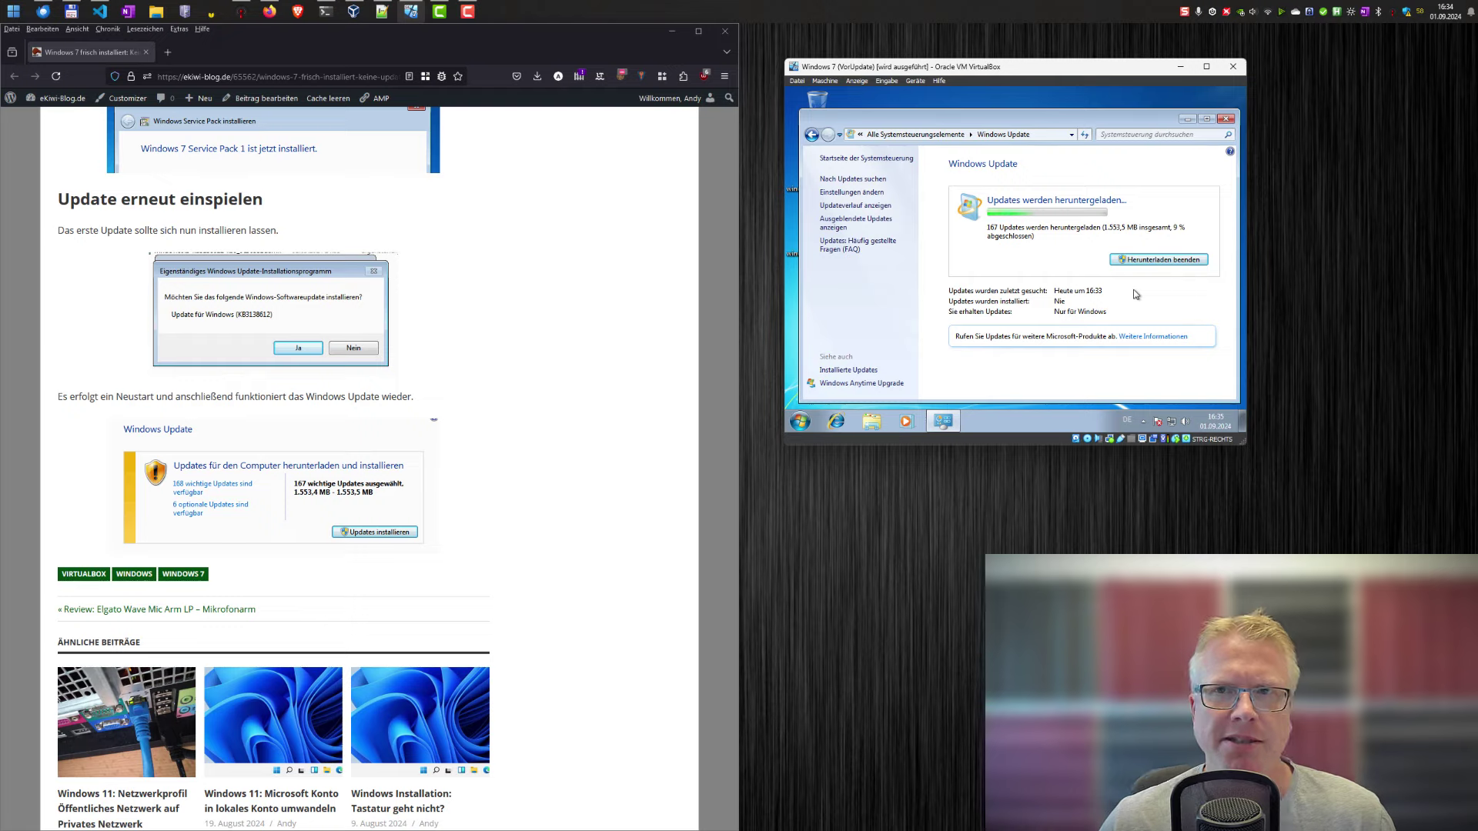
# Review the blog article's sections on error 80072EFE, update KB3138612 and installing Service Pack 1
pyautogui.click(442, 290)
pyautogui.scroll(10, 443, 290)
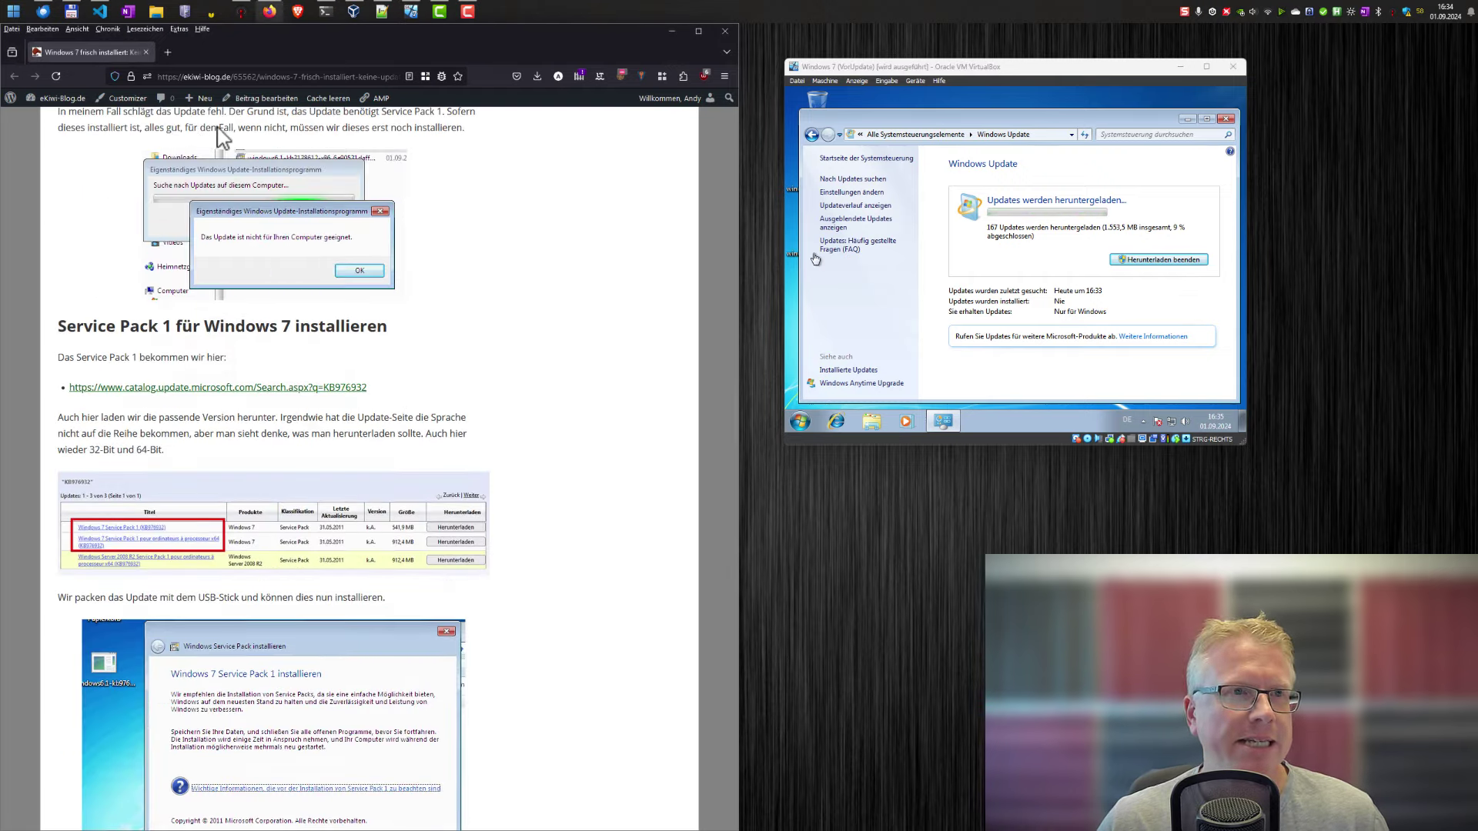
pyautogui.scroll(15, 399, 338)
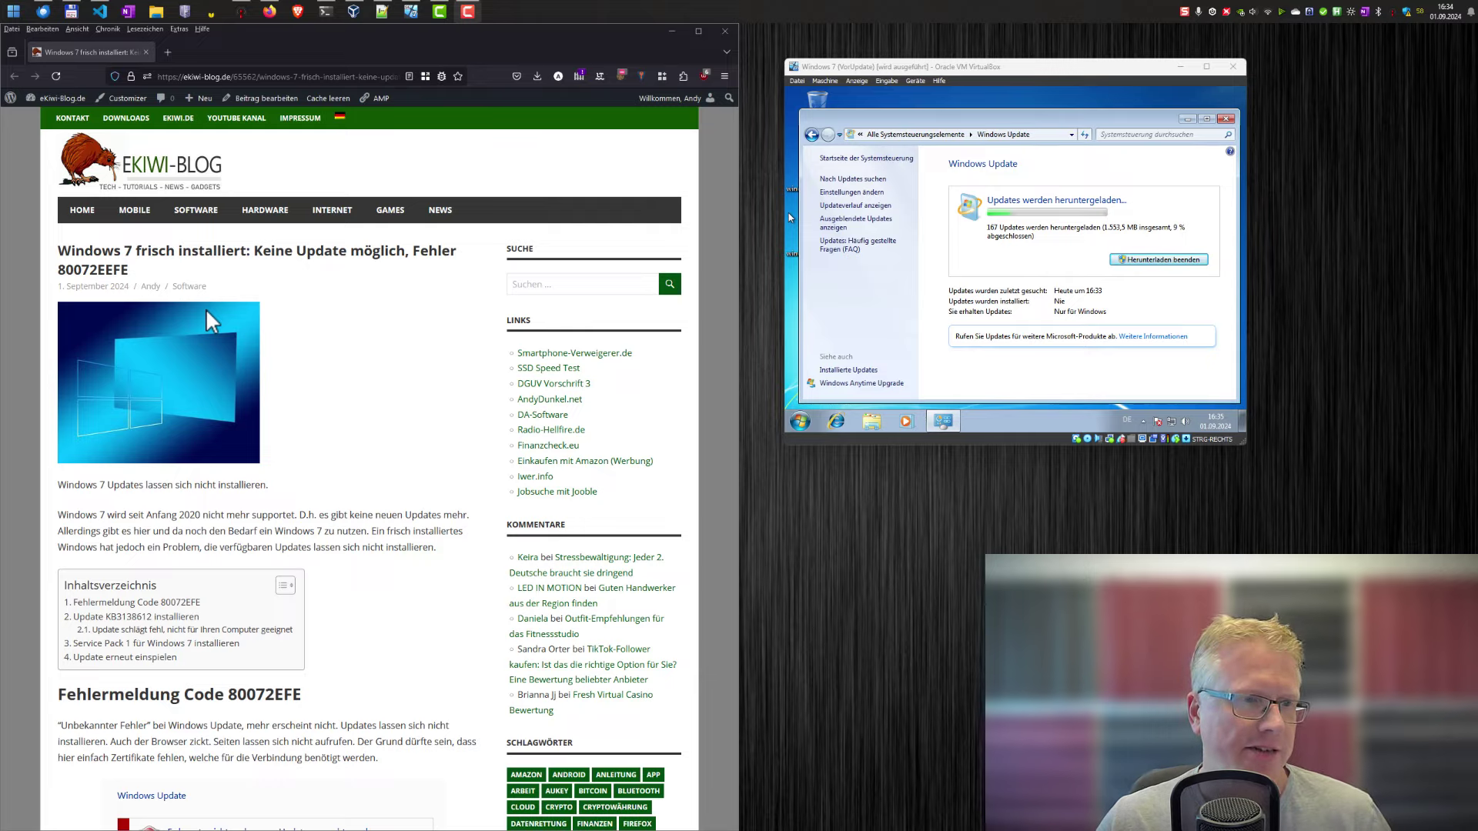
pyautogui.scroll(-5, 241, 435)
pyautogui.scroll(-2, 241, 436)
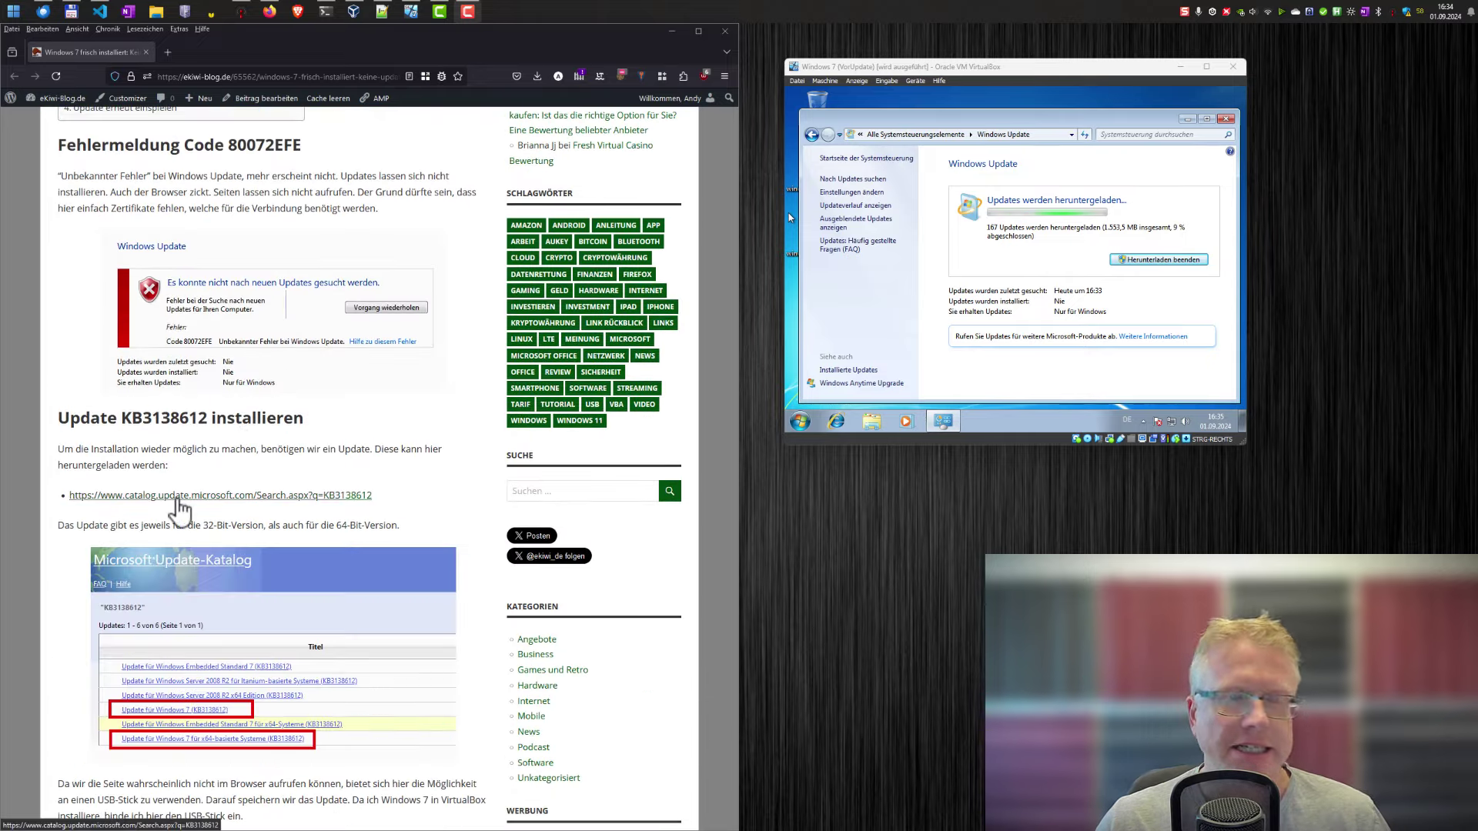
pyautogui.scroll(-9, 223, 489)
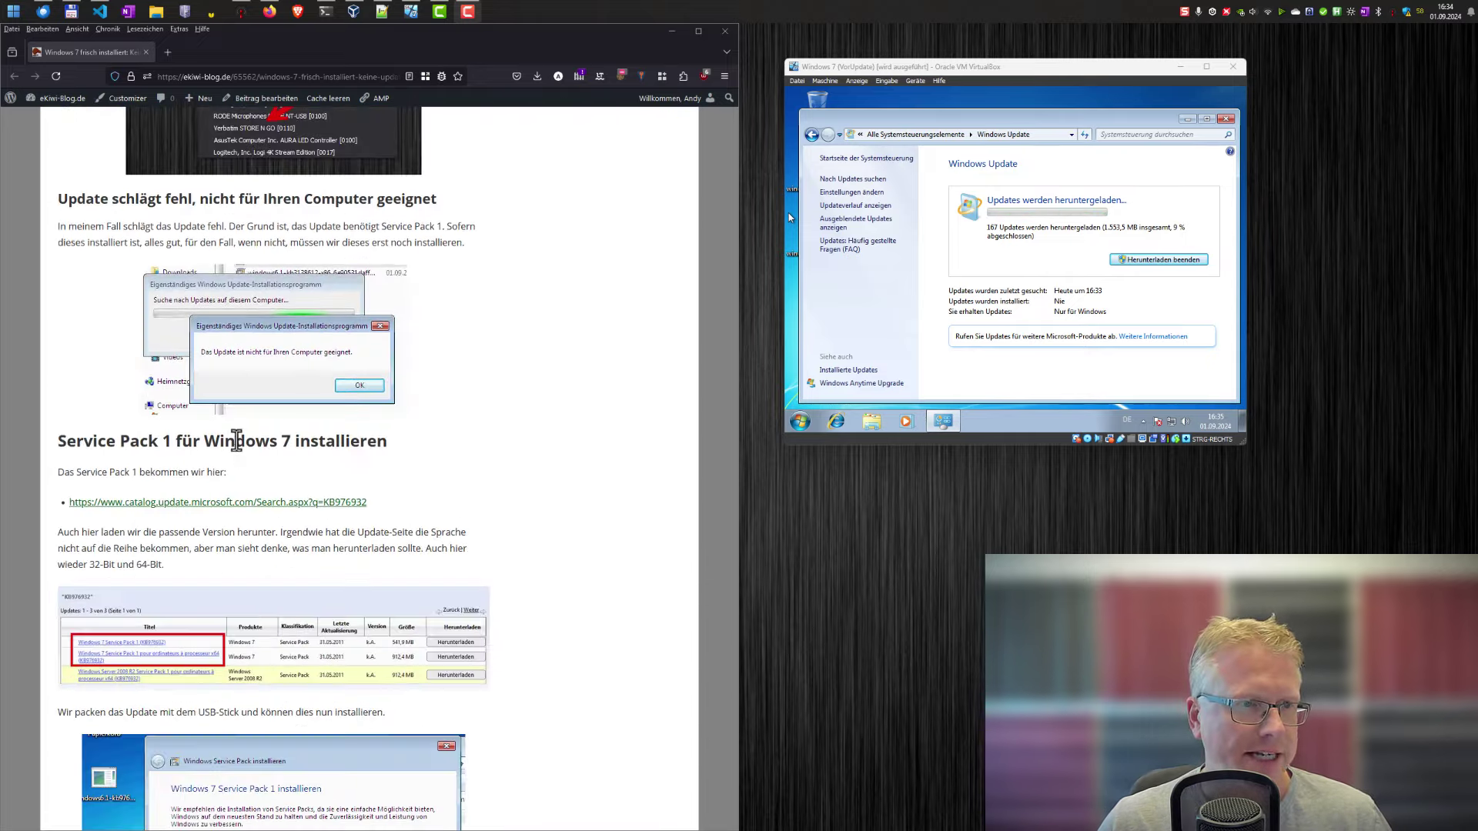